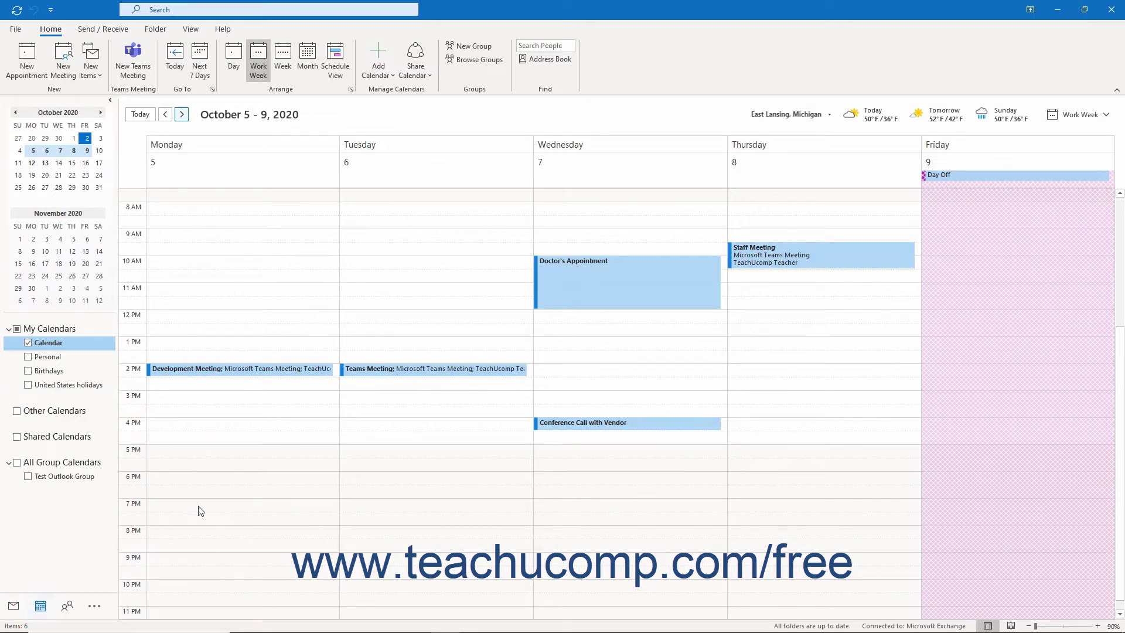
- Open Monday's Development Meeting and choose to share meeting notes in the Development Meetings section of the Shared Meeting Notes notebook
double_click(245, 370)
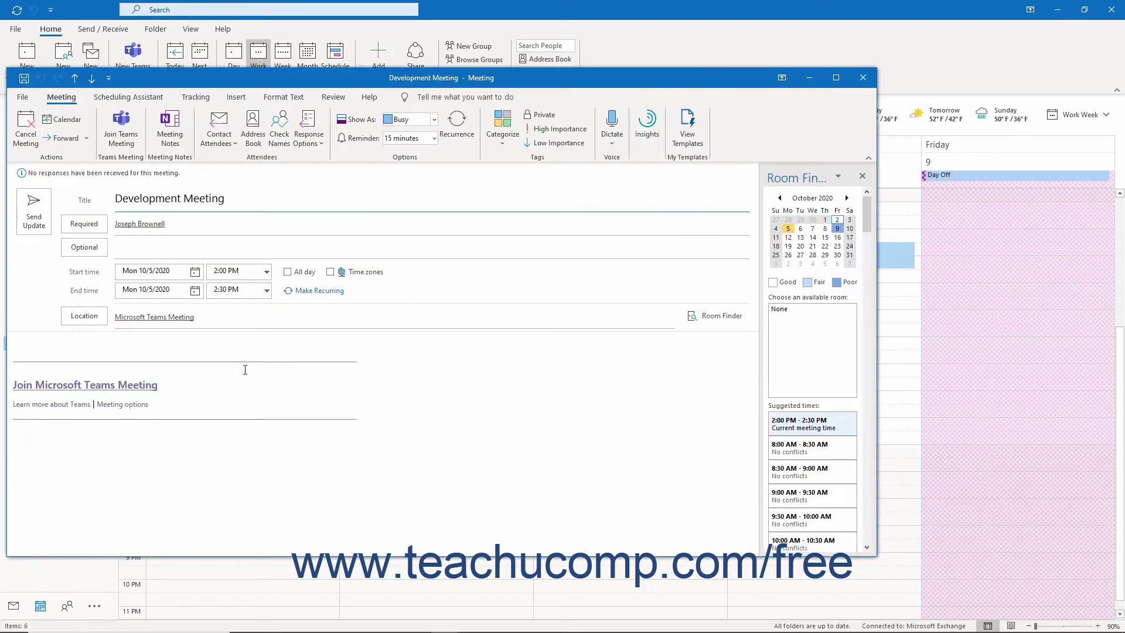
left_click(64, 98)
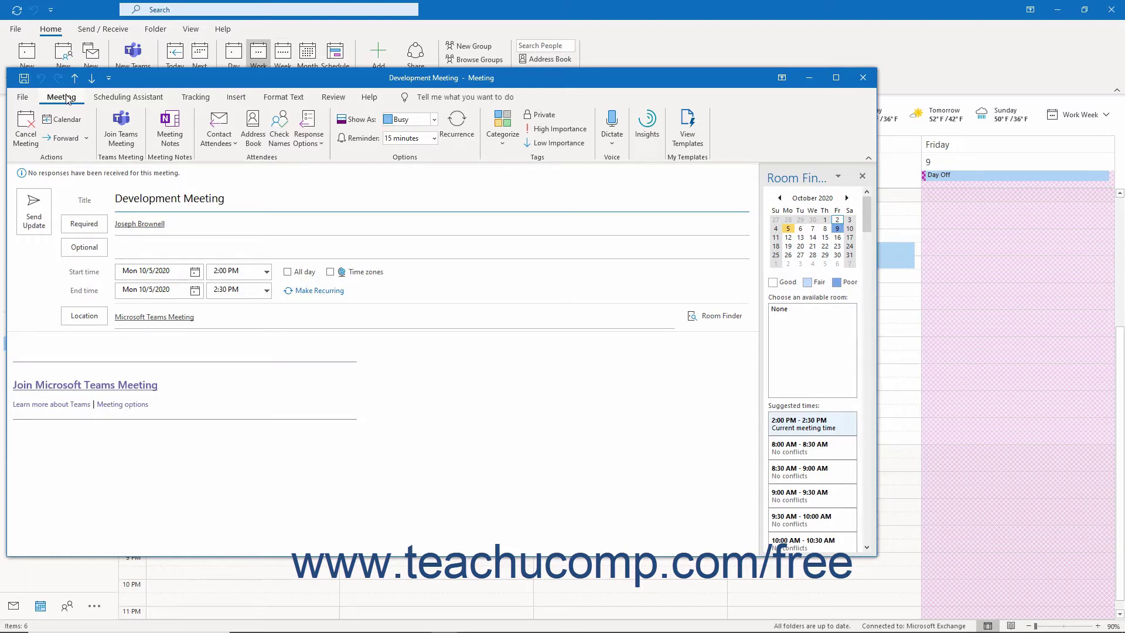
left_click(170, 135)
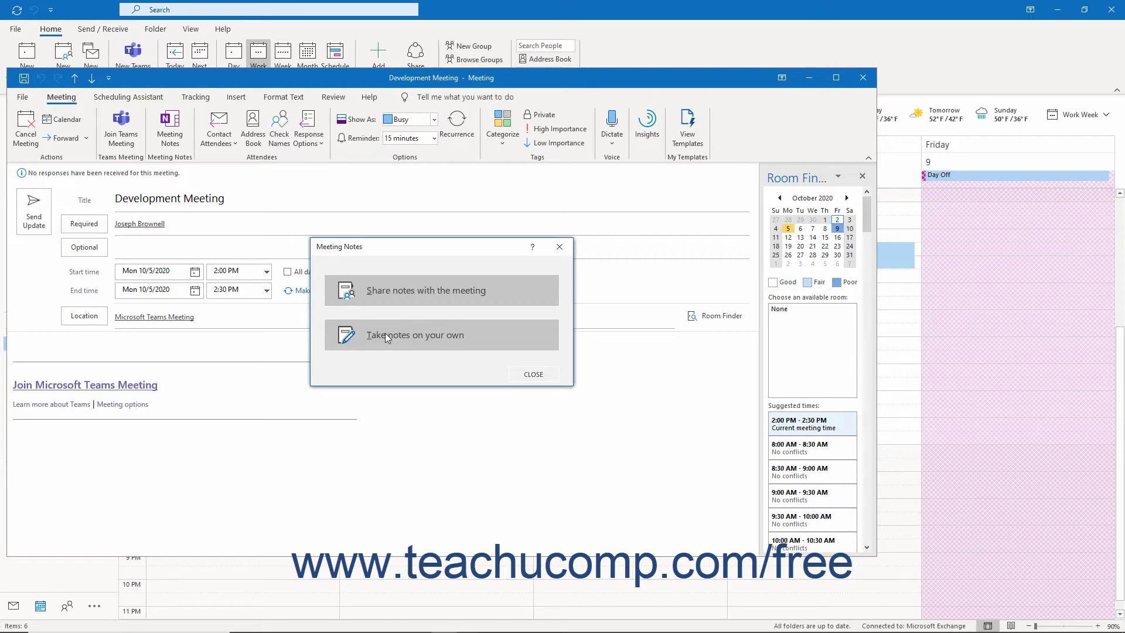
left_click(397, 295)
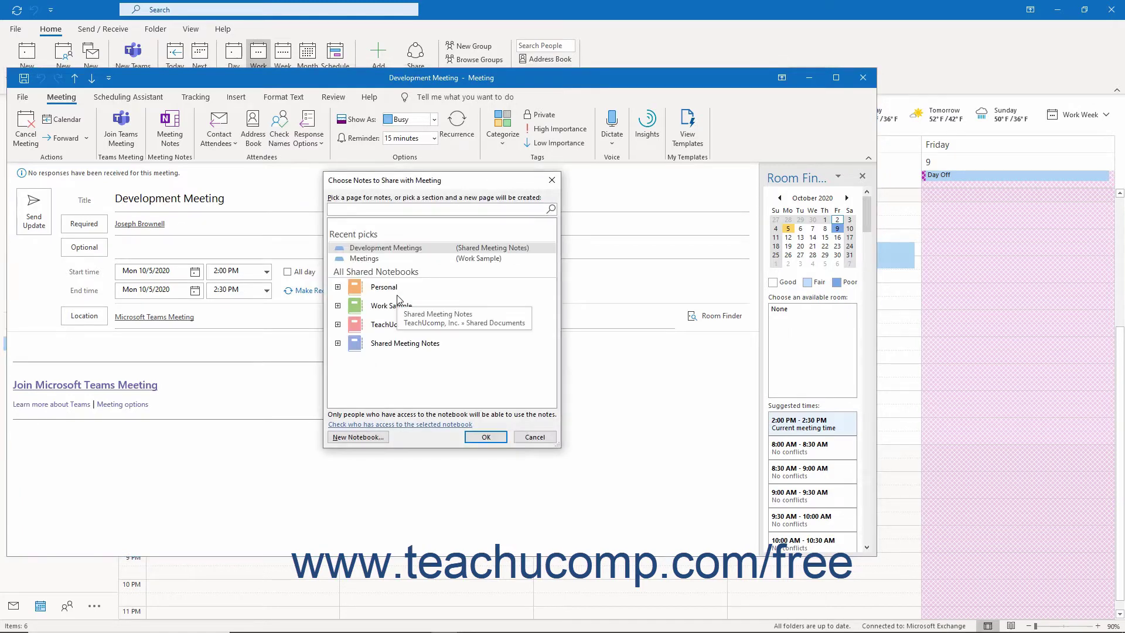
left_click(338, 343)
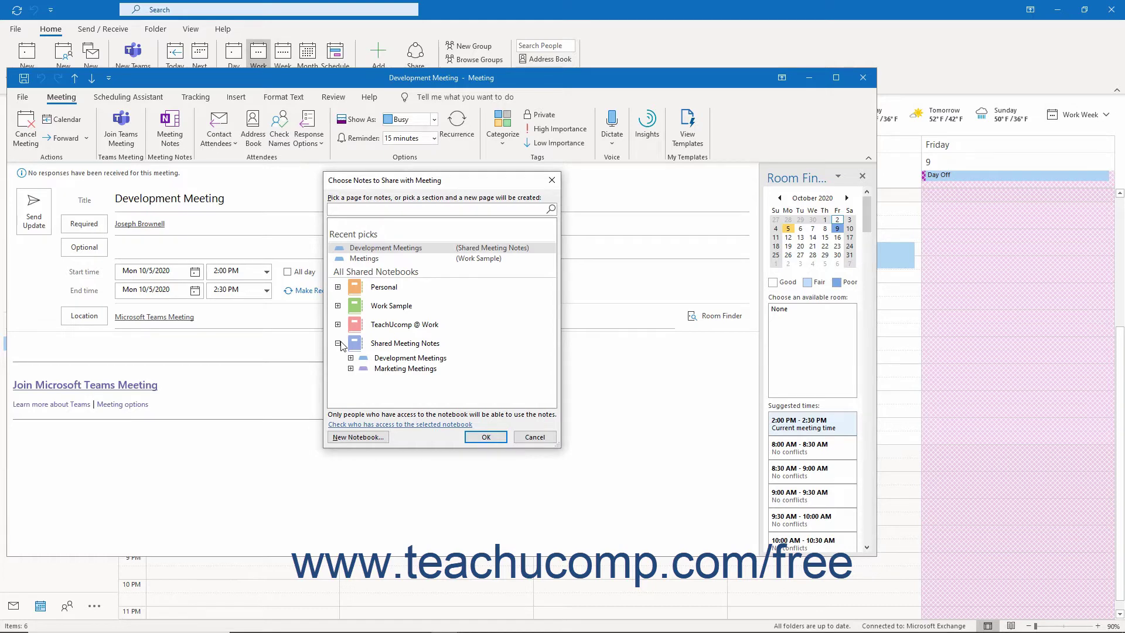
left_click(351, 358)
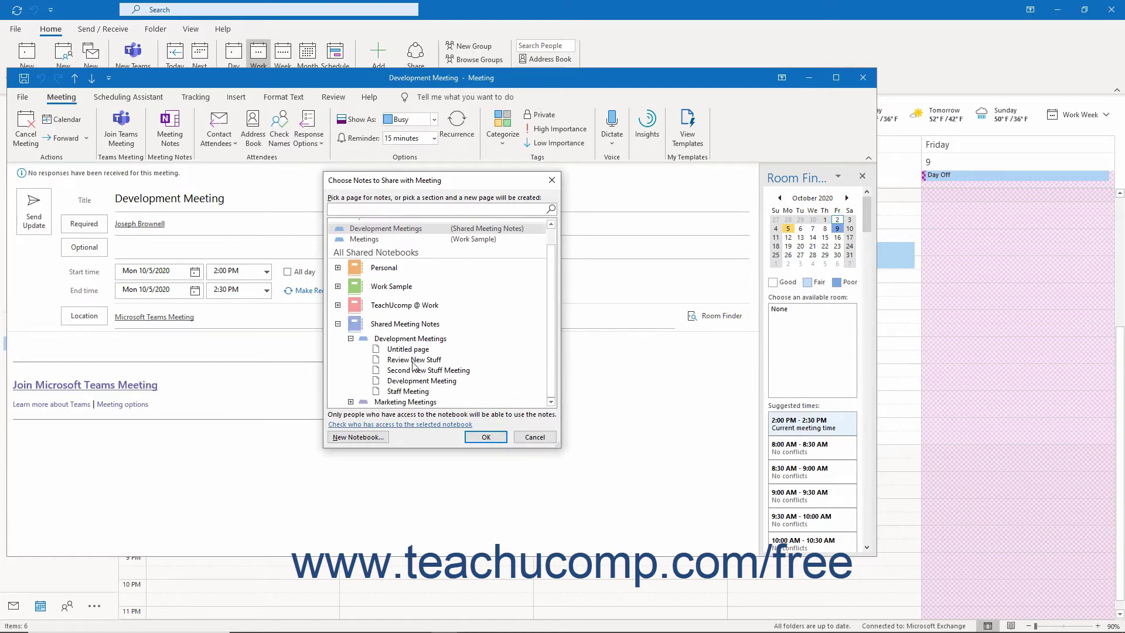
left_click(404, 340)
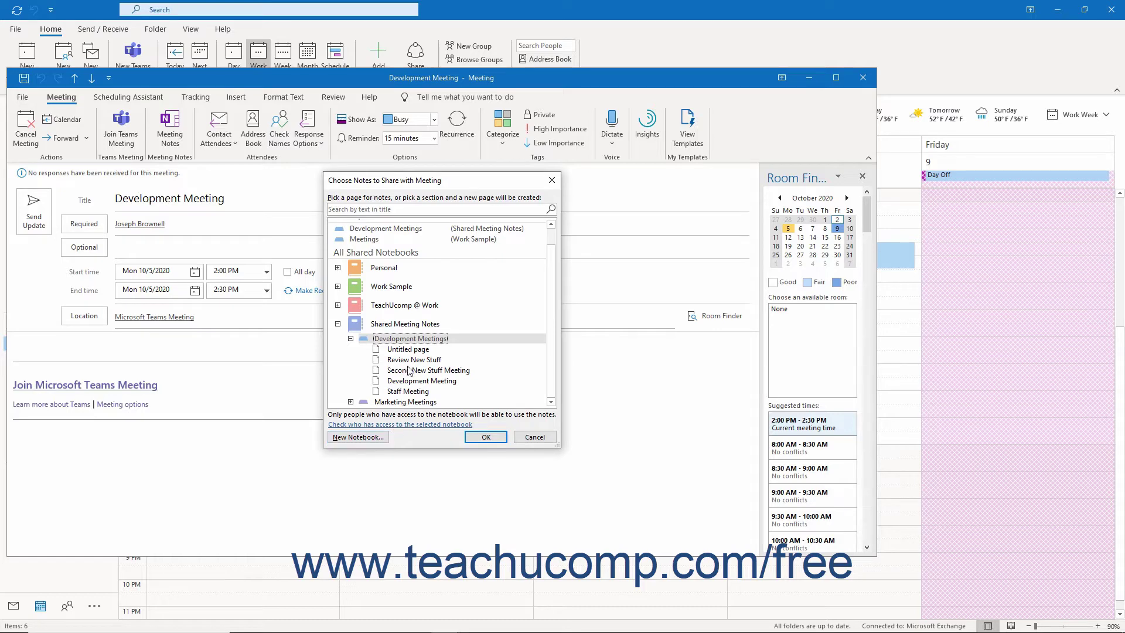
left_click(404, 336)
- Check who has access to the selected notebook and its sharing permission options in OneNote, and return to the meeting
left_click(398, 426)
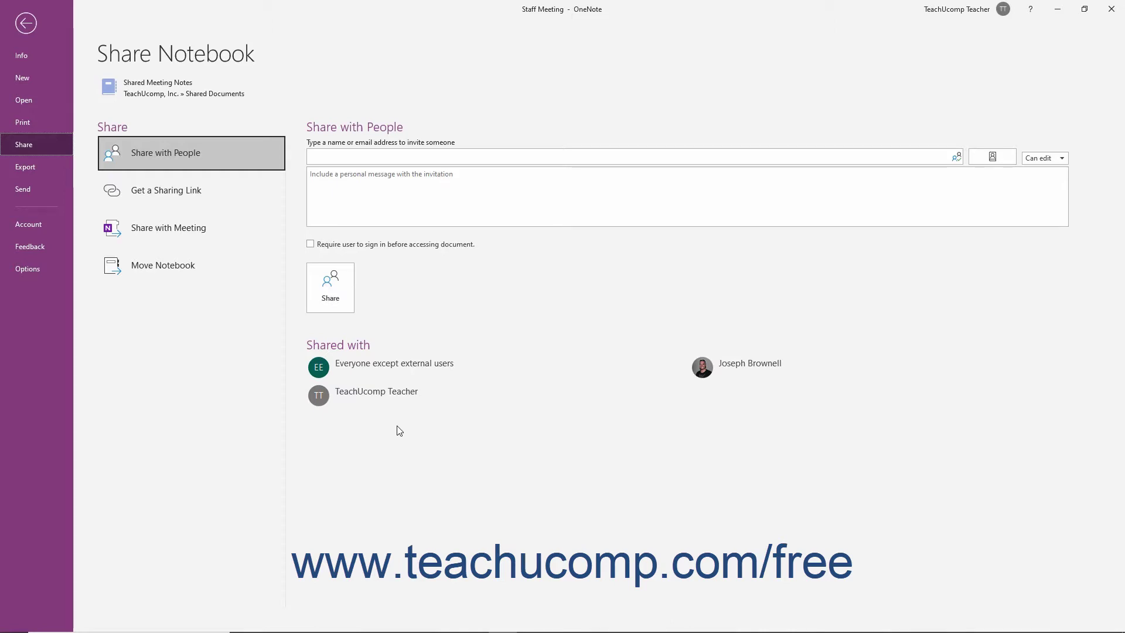
left_click(375, 147)
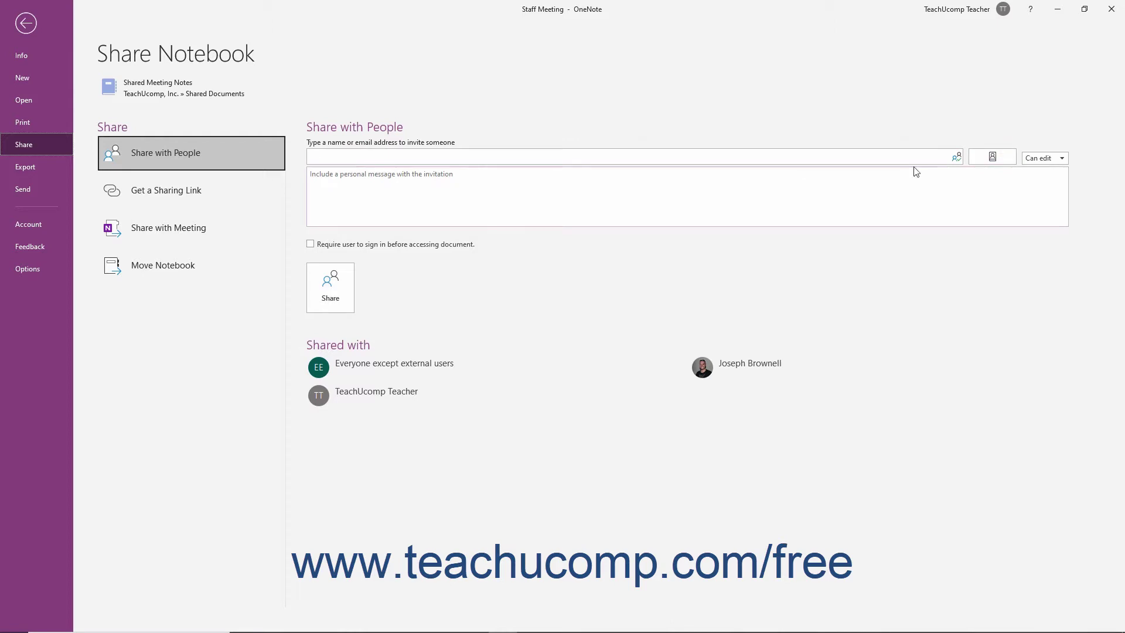
left_click(1060, 159)
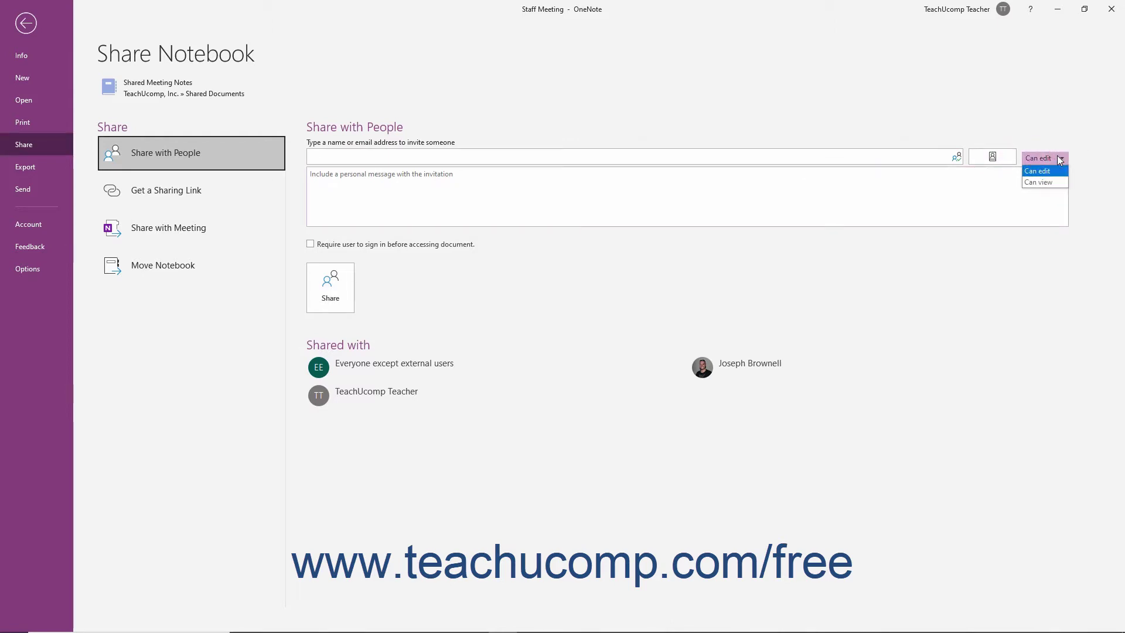
left_click(1061, 160)
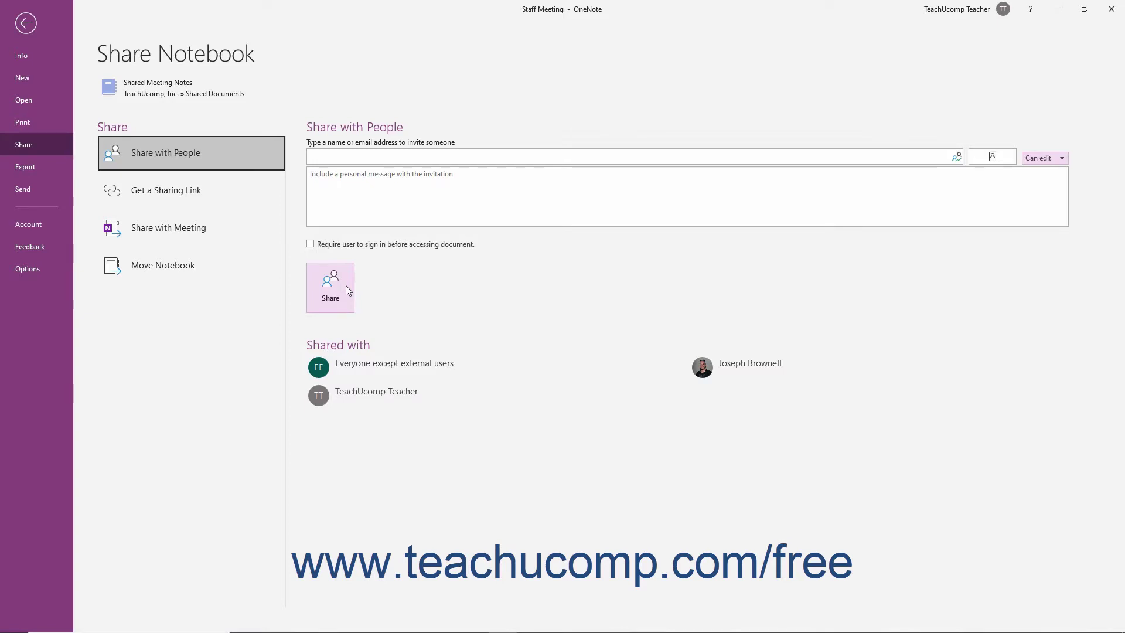
left_click(35, 23)
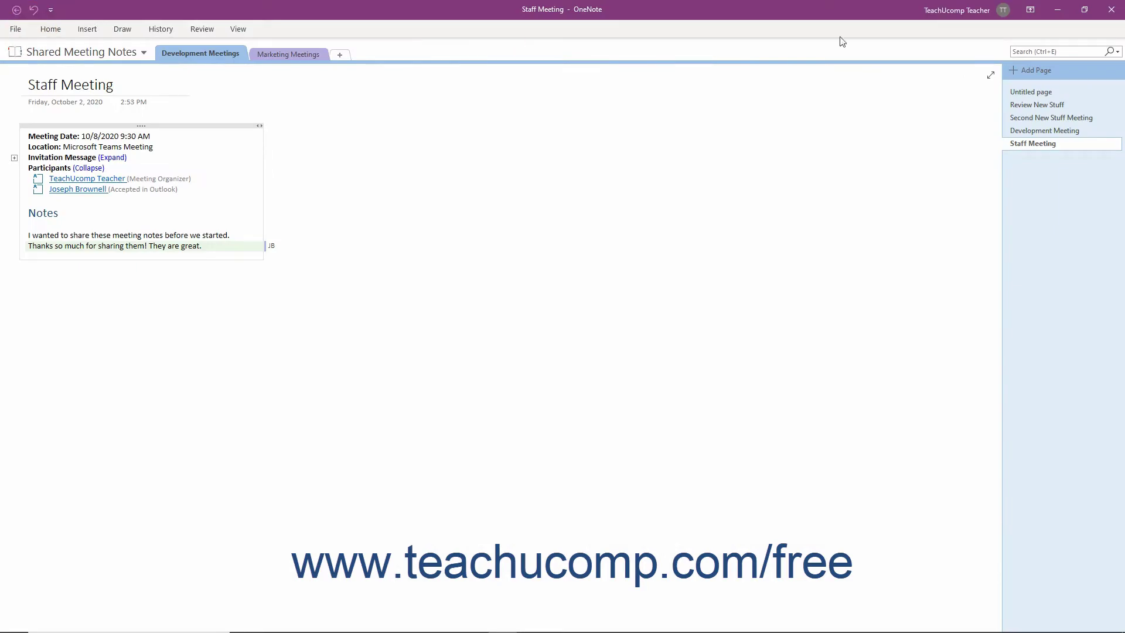
left_click(1112, 9)
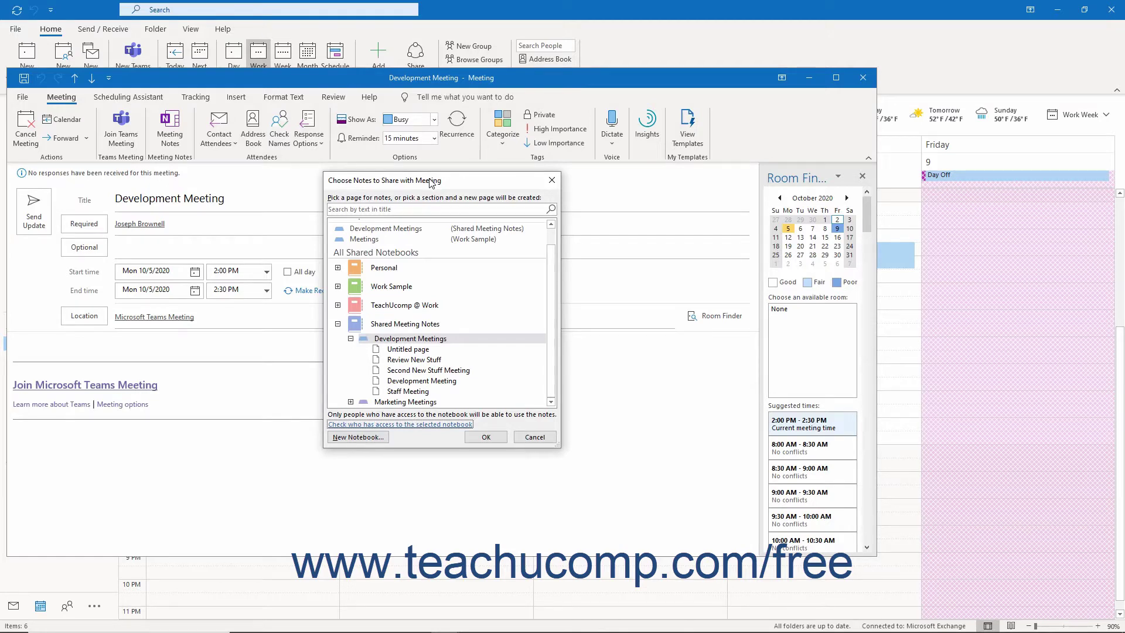
- Add the shared notes link to the Development Meeting and send the update to the attendees
left_click(486, 438)
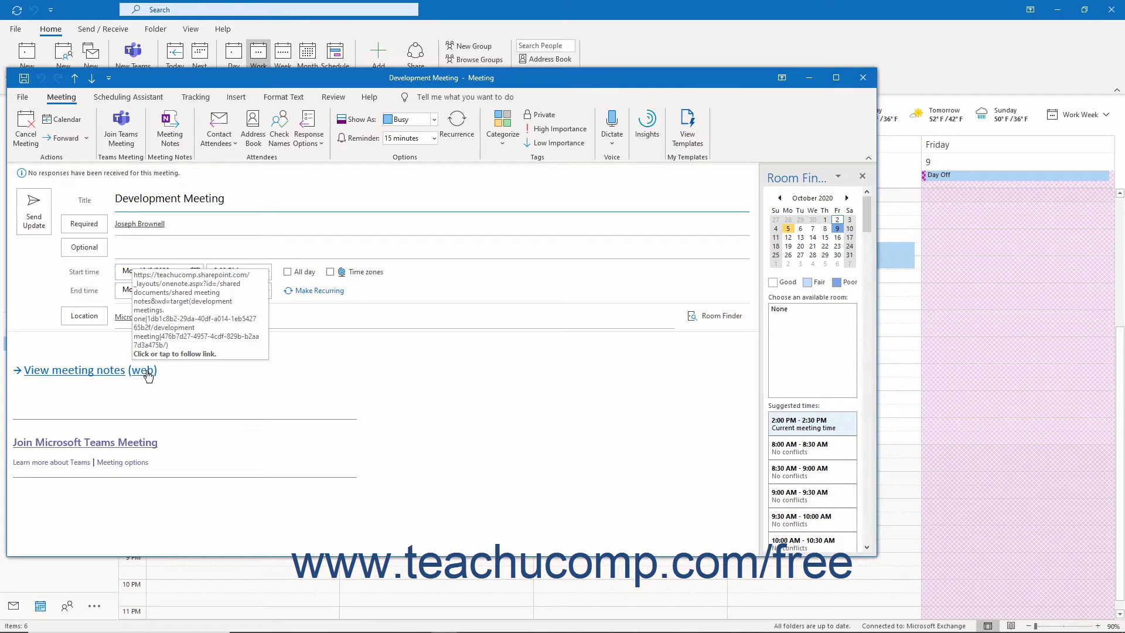
left_click(42, 228)
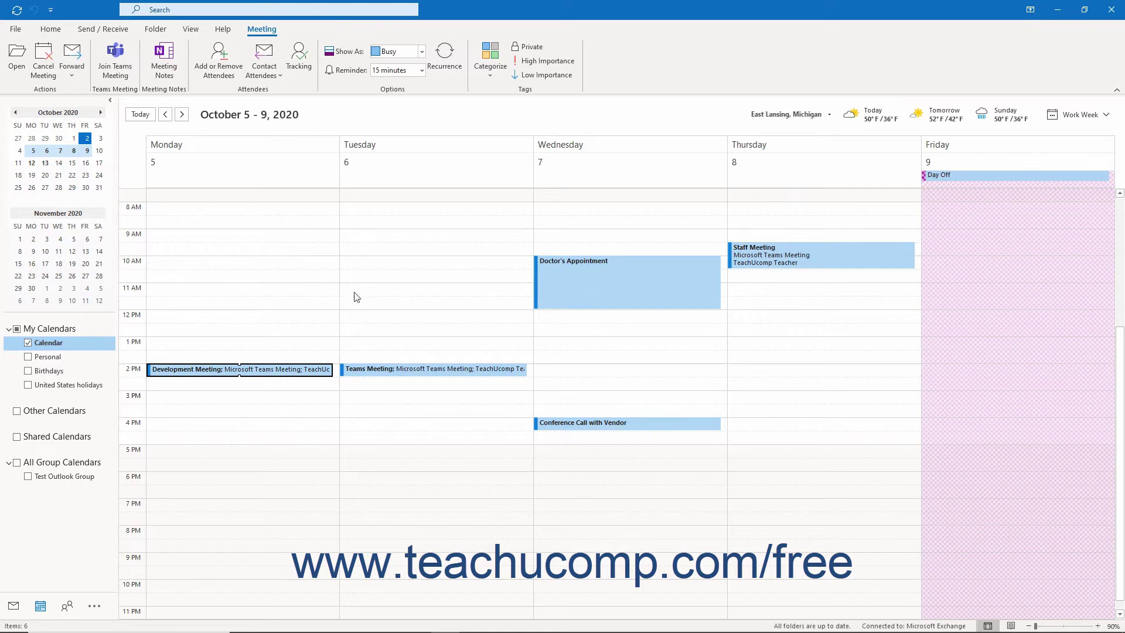
- Create private OneNote notes for Wednesday's Doctor's Appointment in the Personal notebook's Quick Notes section, and save and close the appointment
left_click(578, 287)
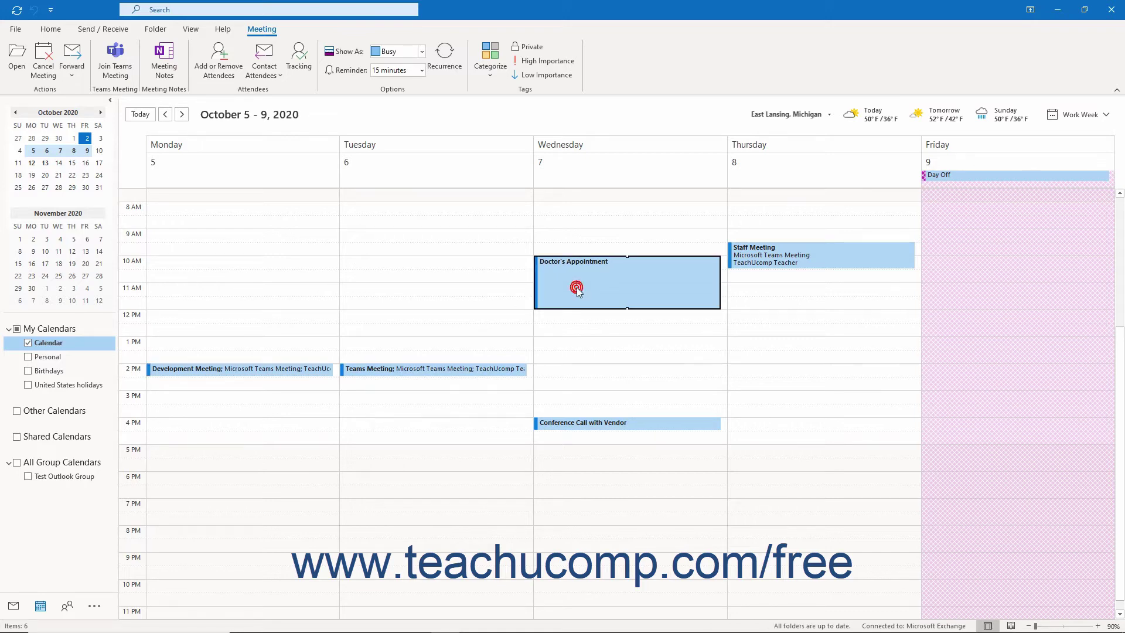
left_click(110, 64)
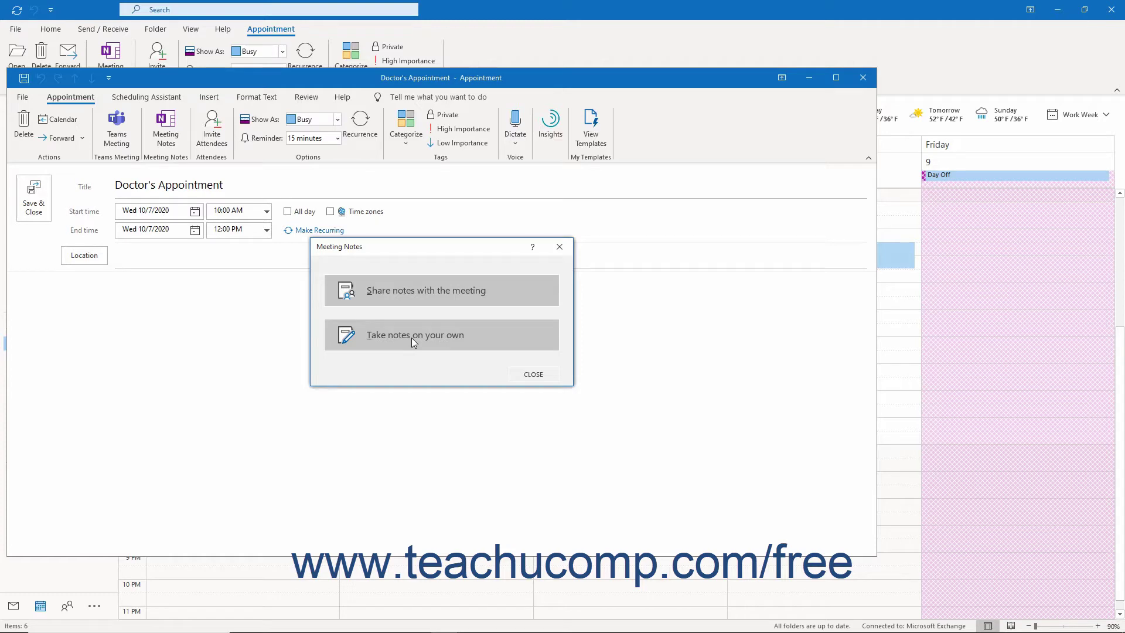
left_click(412, 339)
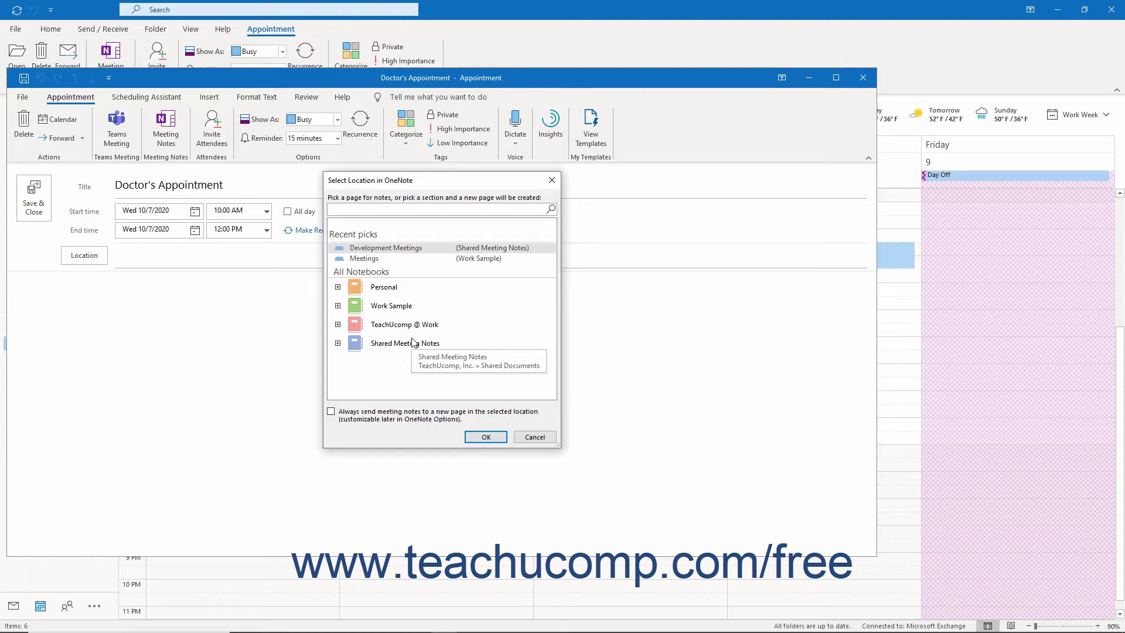
left_click(337, 287)
left_click(386, 302)
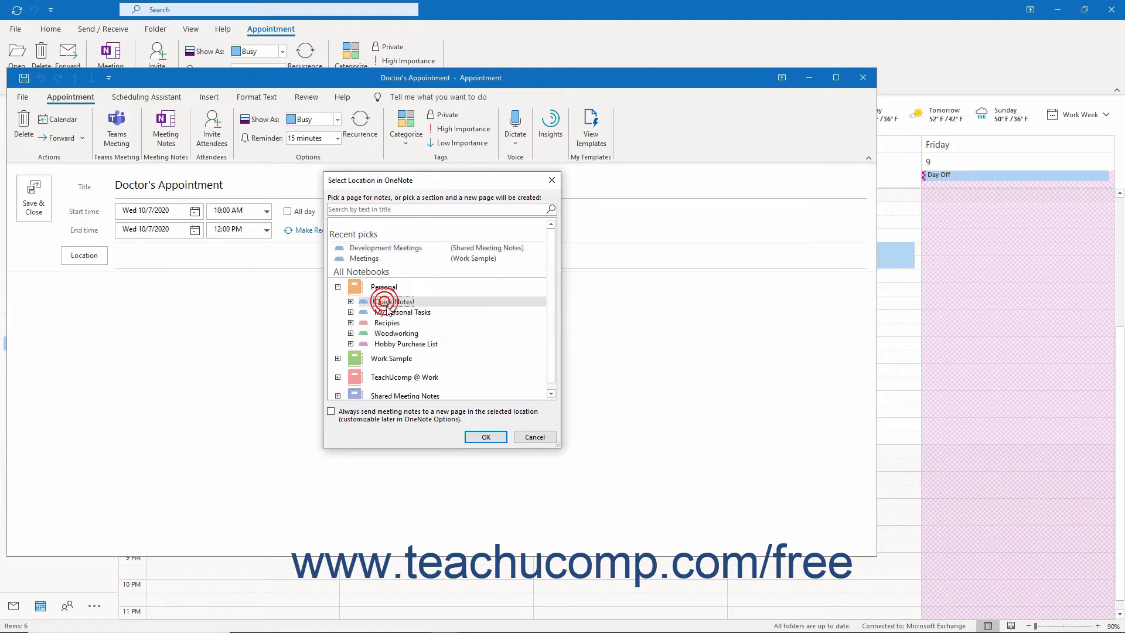
left_click(473, 442)
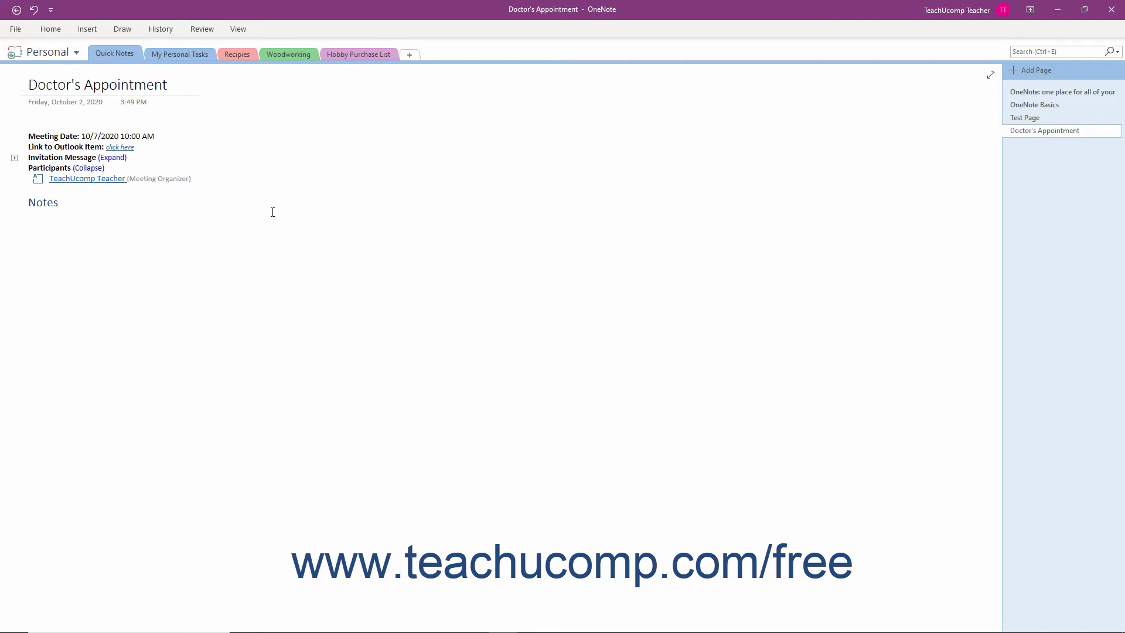
left_click(1112, 10)
left_click(34, 197)
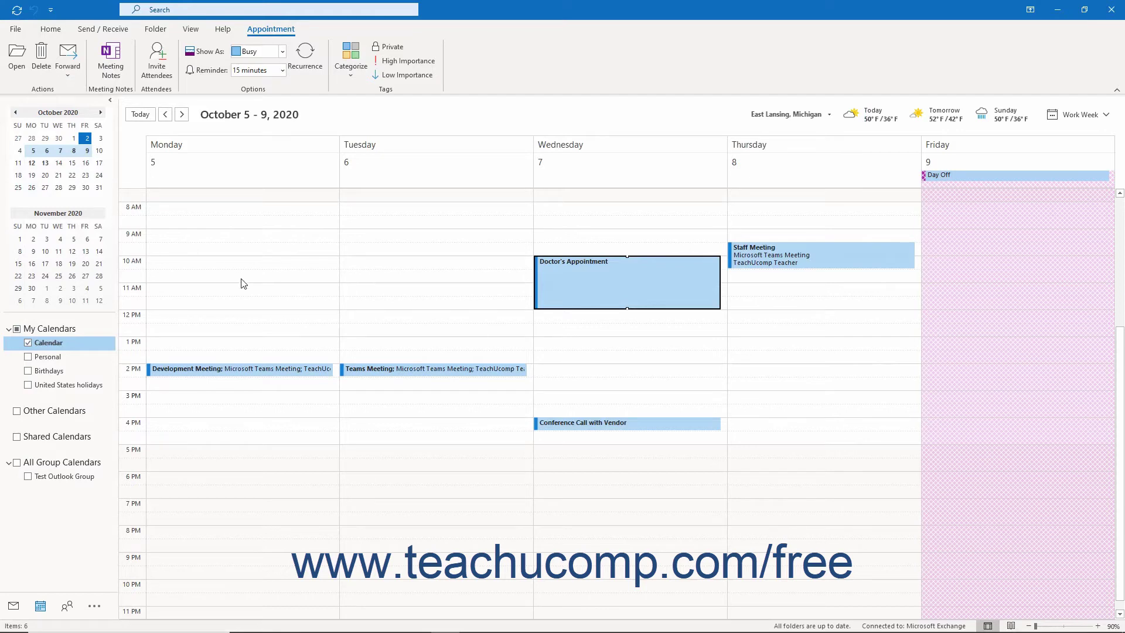
- Remove the shared notes from Monday's Development Meeting and send the meeting update
double_click(216, 375)
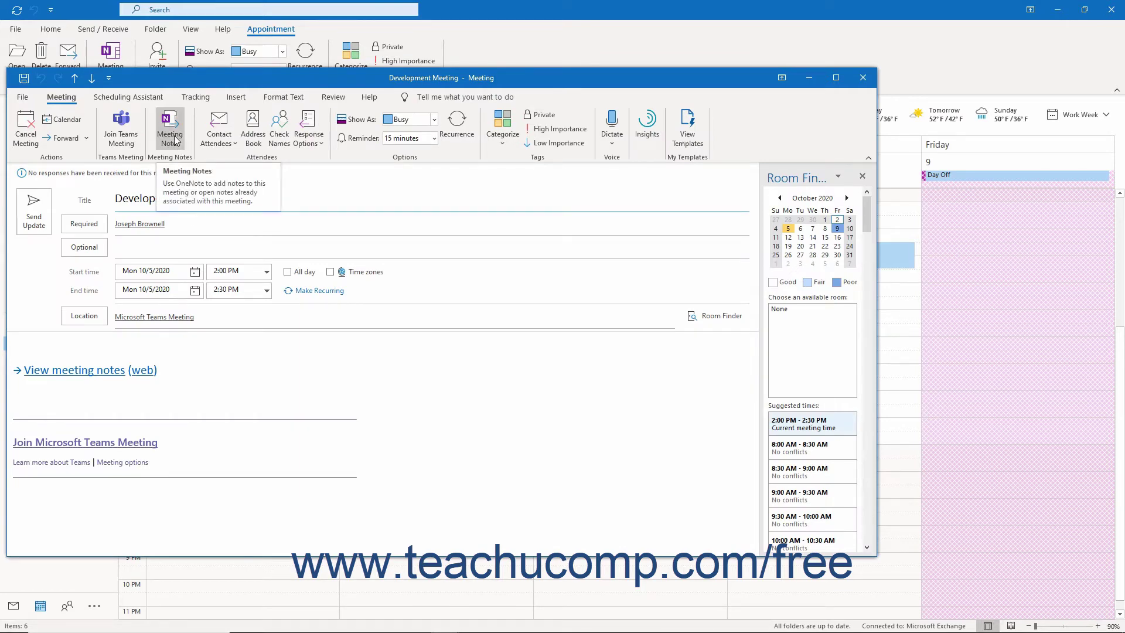
left_click(174, 139)
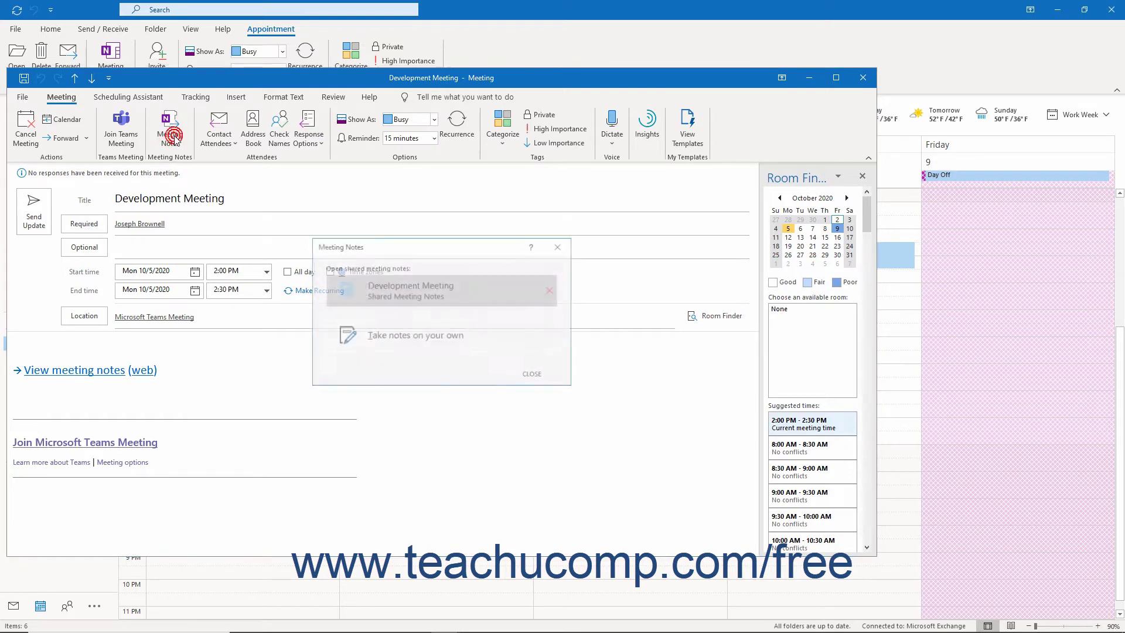
left_click(550, 291)
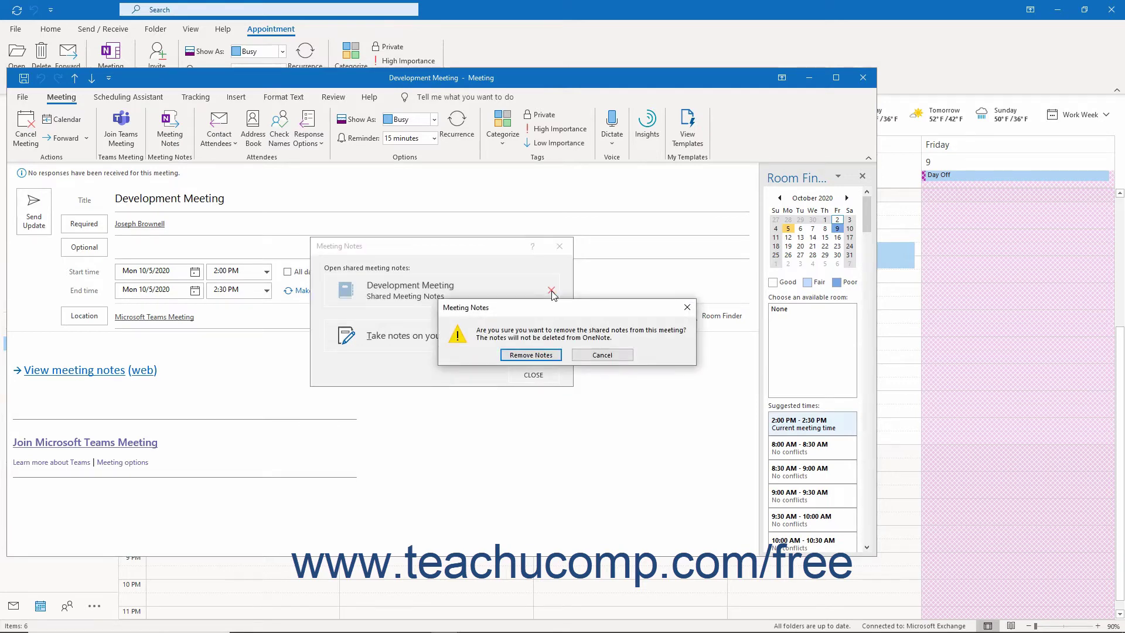
left_click(534, 357)
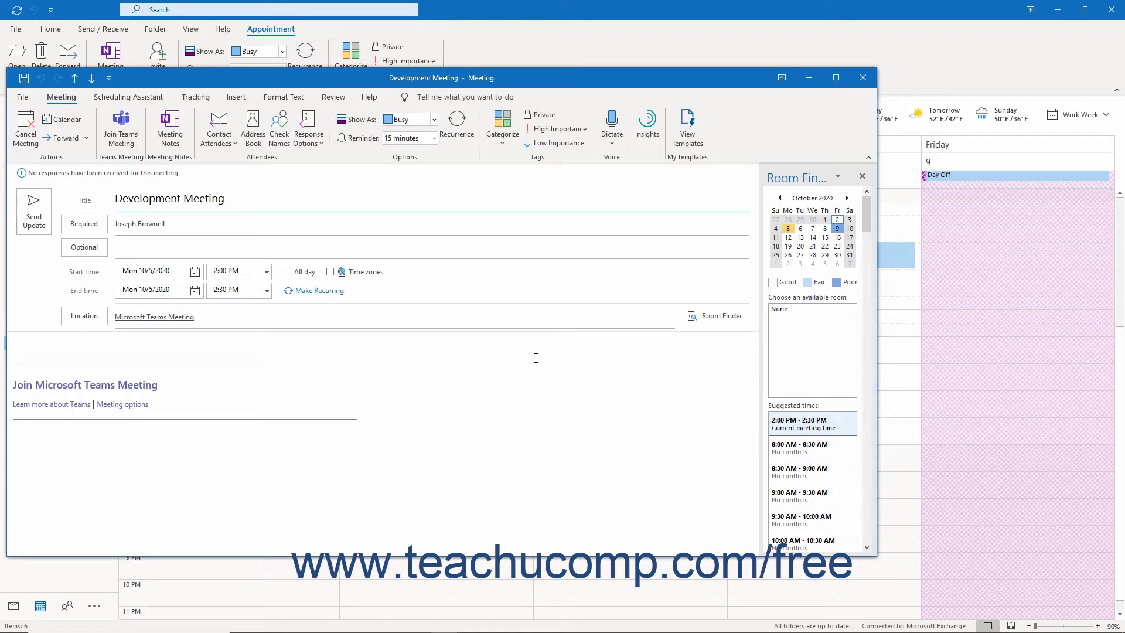
left_click(34, 211)
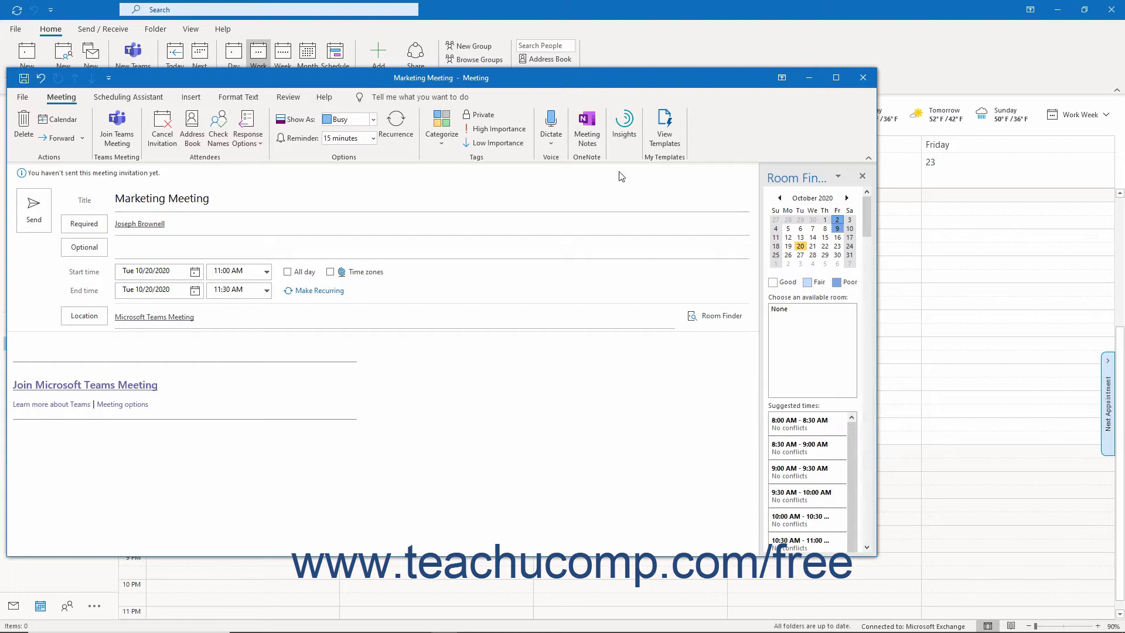
- Save meeting notes for the Marketing Meeting in the Marketing Meetings section of the Shared Meeting Notes notebook
left_click(595, 139)
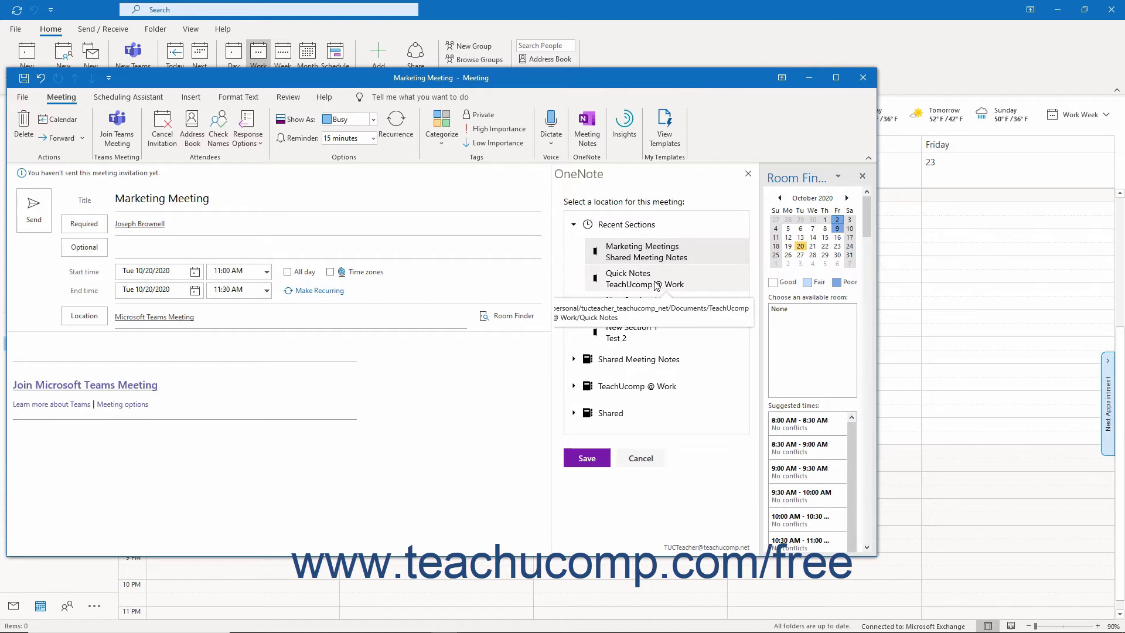
left_click(574, 361)
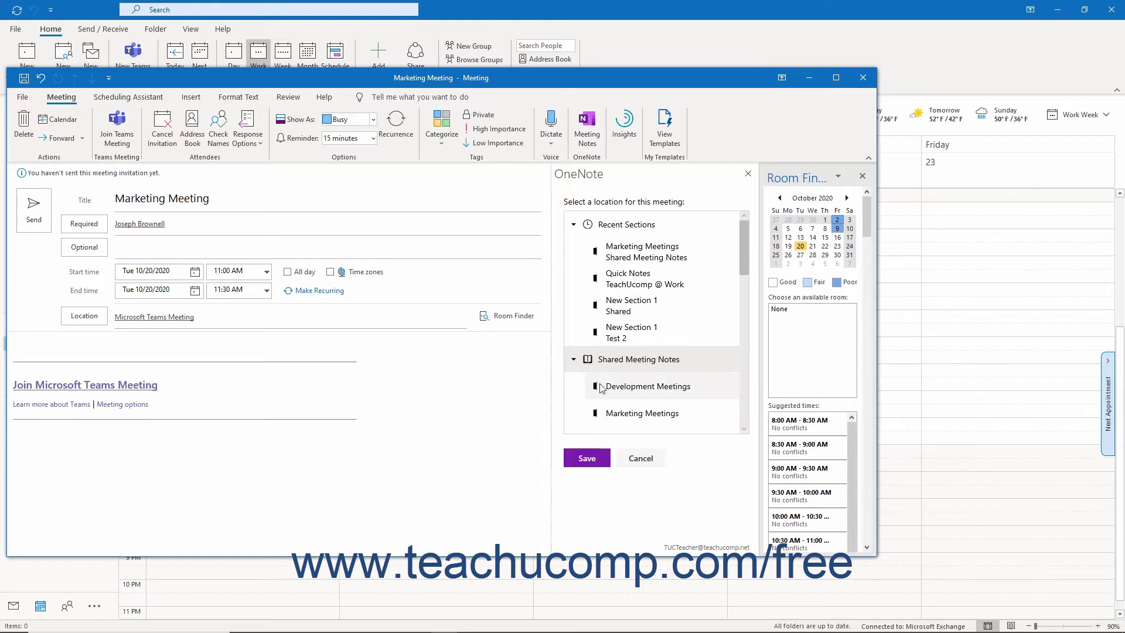
left_click(622, 410)
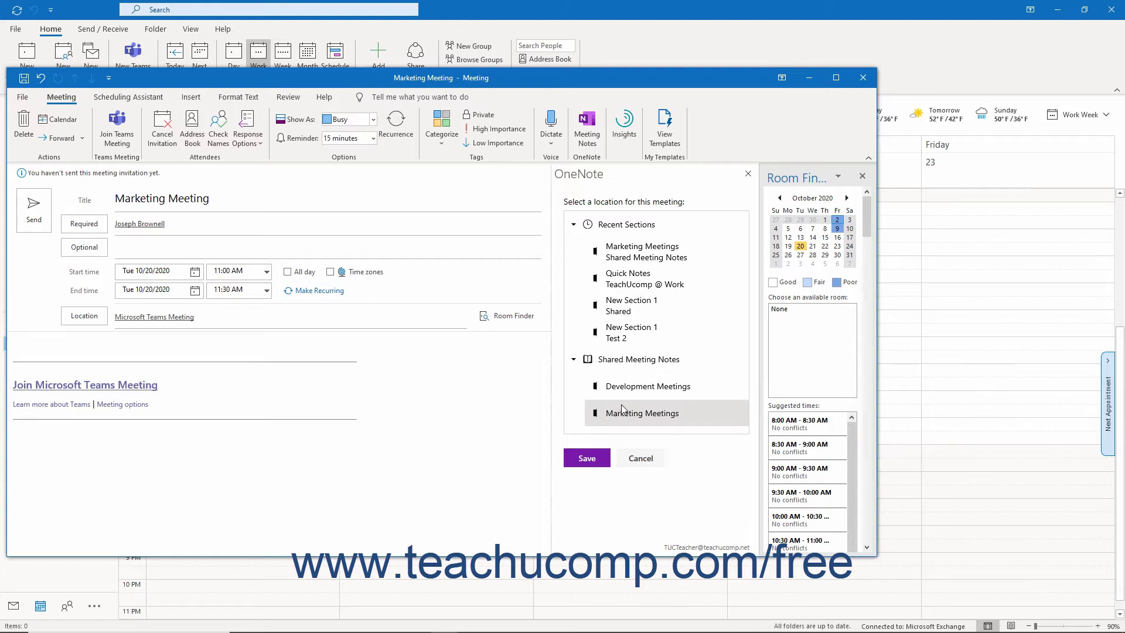
left_click(593, 457)
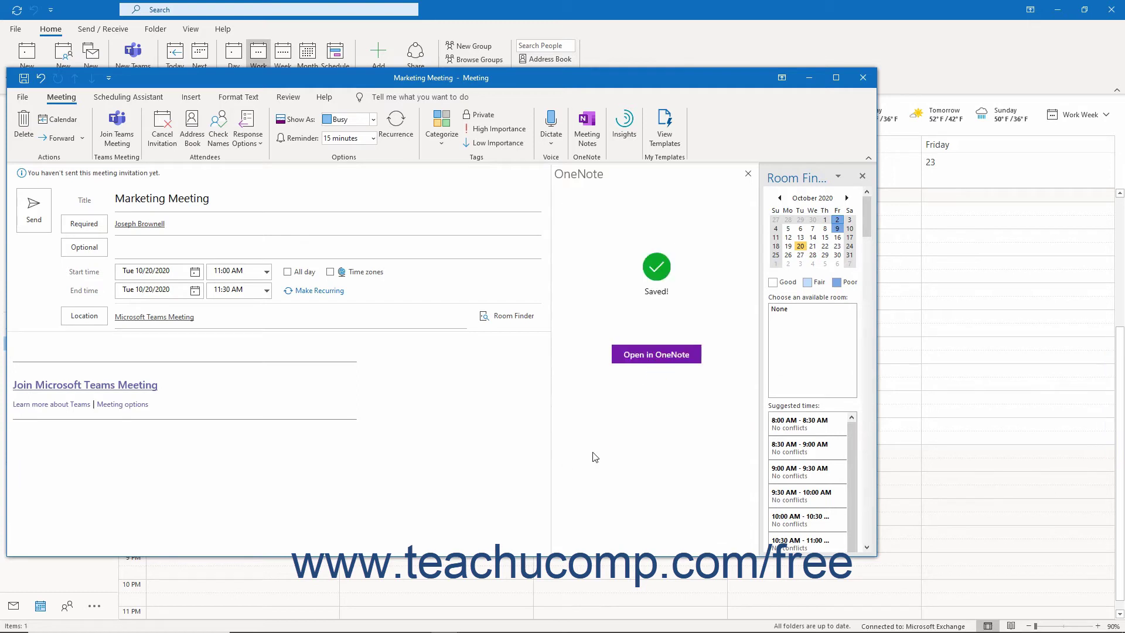
- Open the saved Marketing Meeting page in OneNote and enter "Here are some initial meeting notes!" under Notes
left_click(655, 365)
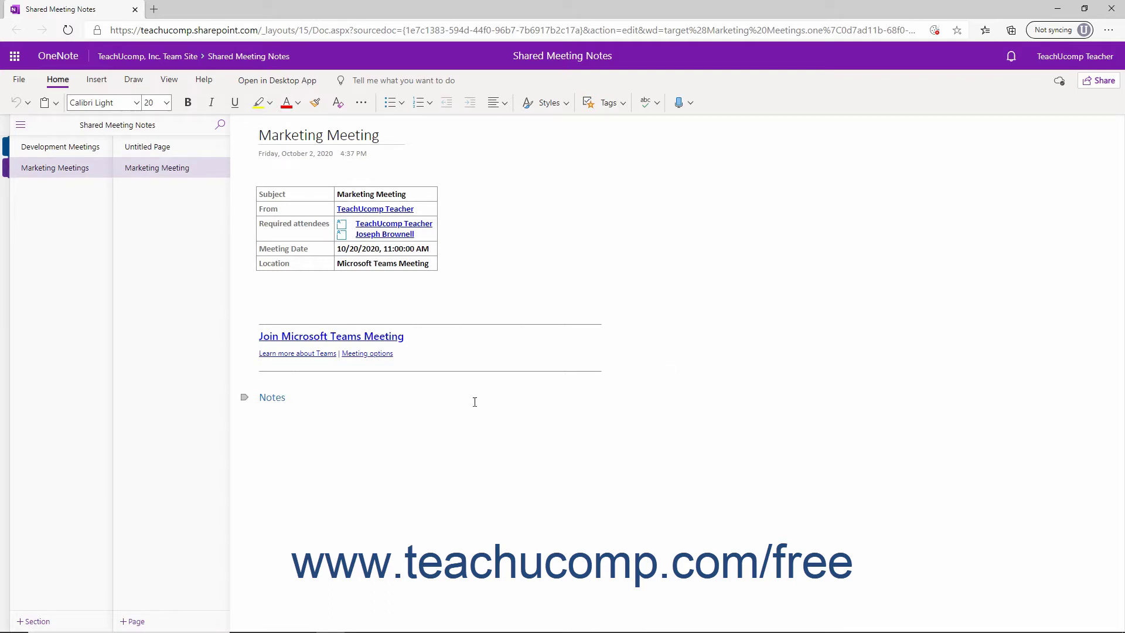
left_click(286, 415)
type("Here are some initial meeting notes!")
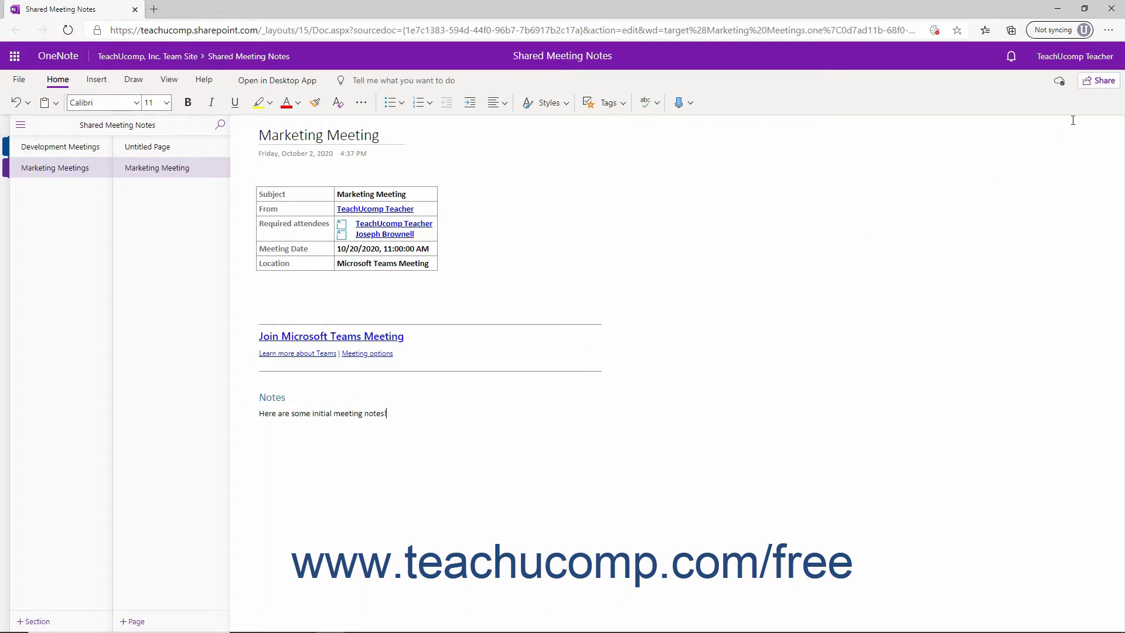
- Open the access management of the Shared Meeting Notes notebook to review its sharing links and direct access
left_click(1096, 82)
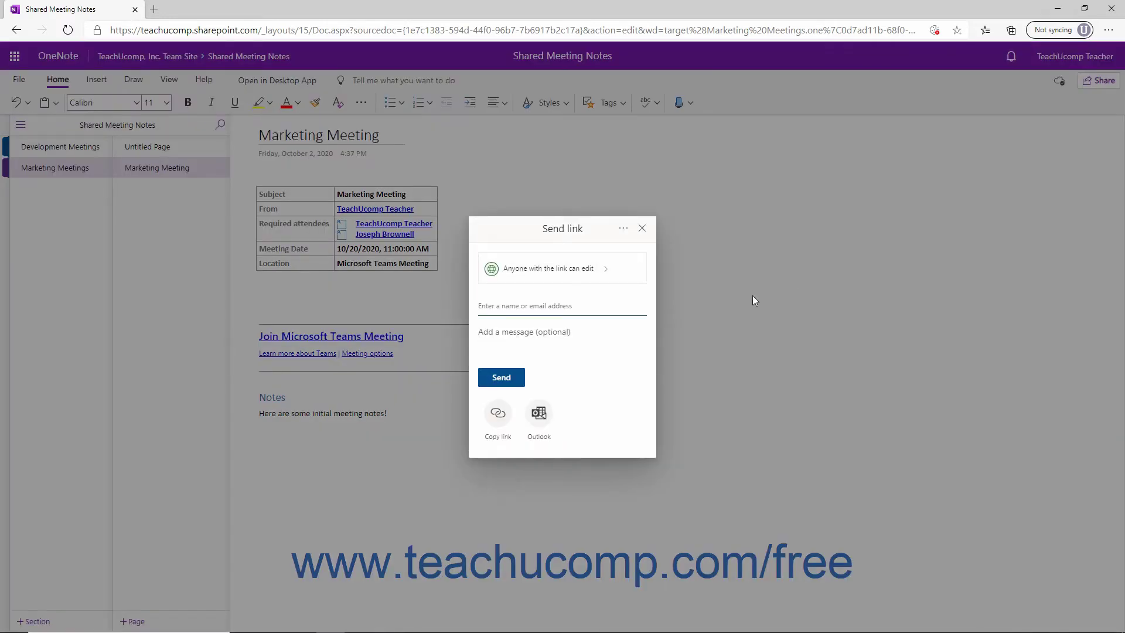
left_click(624, 231)
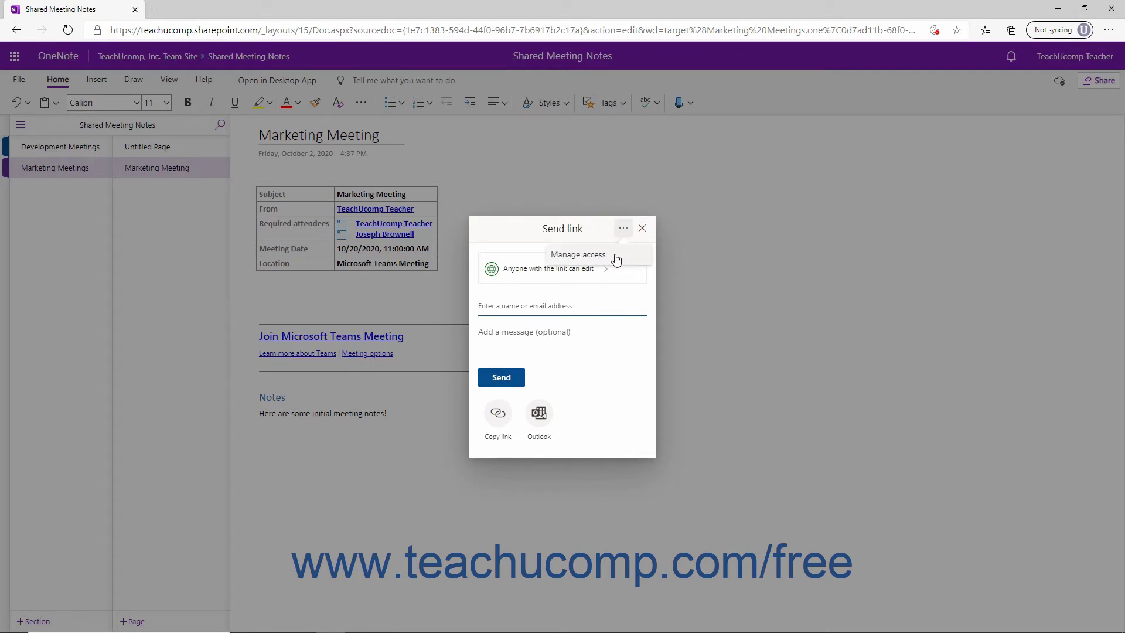
left_click(616, 257)
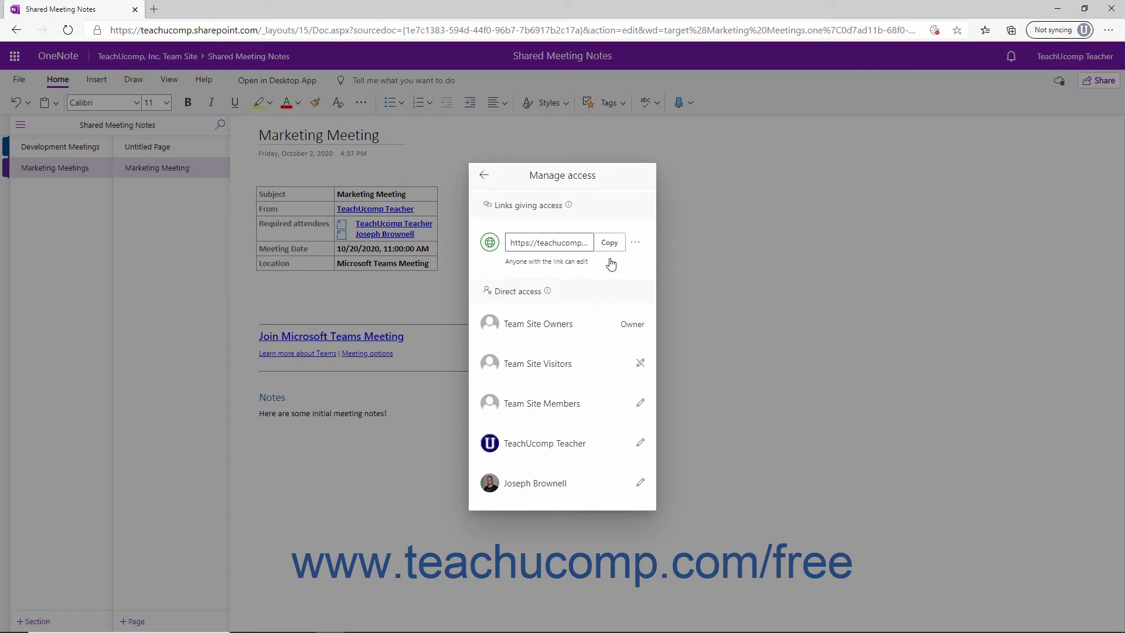
- Return from the notebook's access management to its link sharing options
left_click(485, 176)
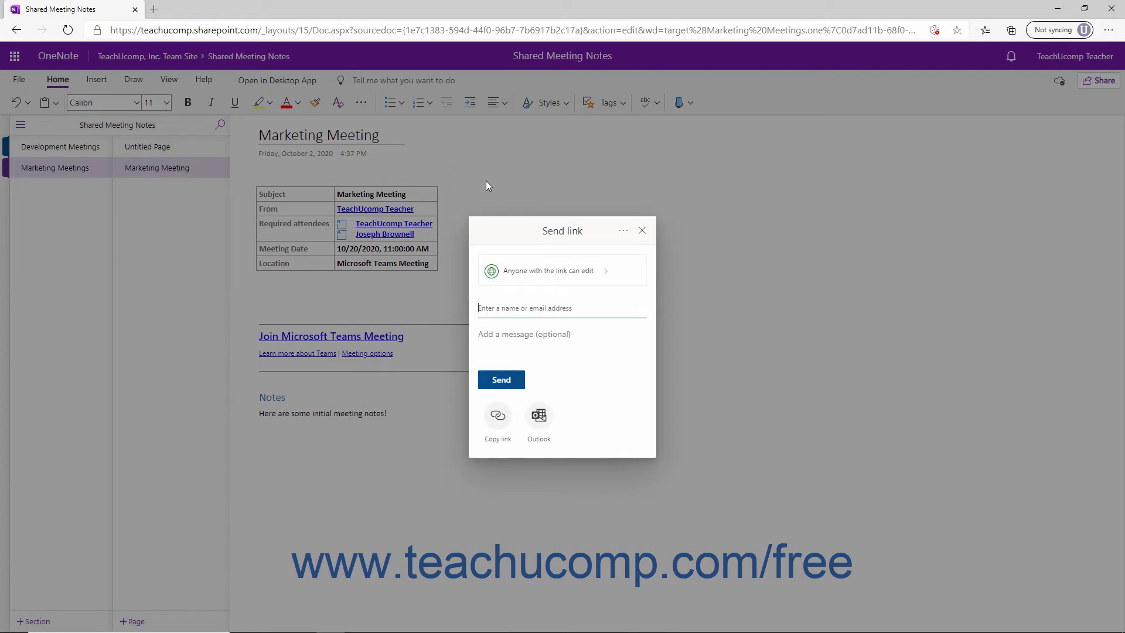
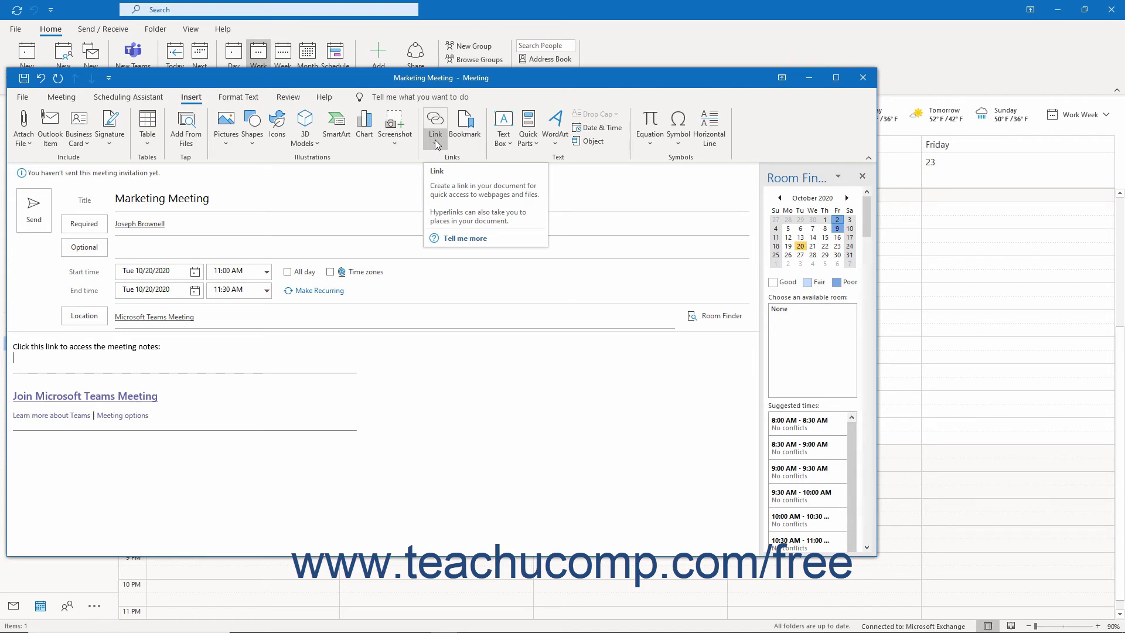
- Paste the Marketing Meeting page link with its web view link under the meeting notes text in the invitation and send it
left_click(435, 144)
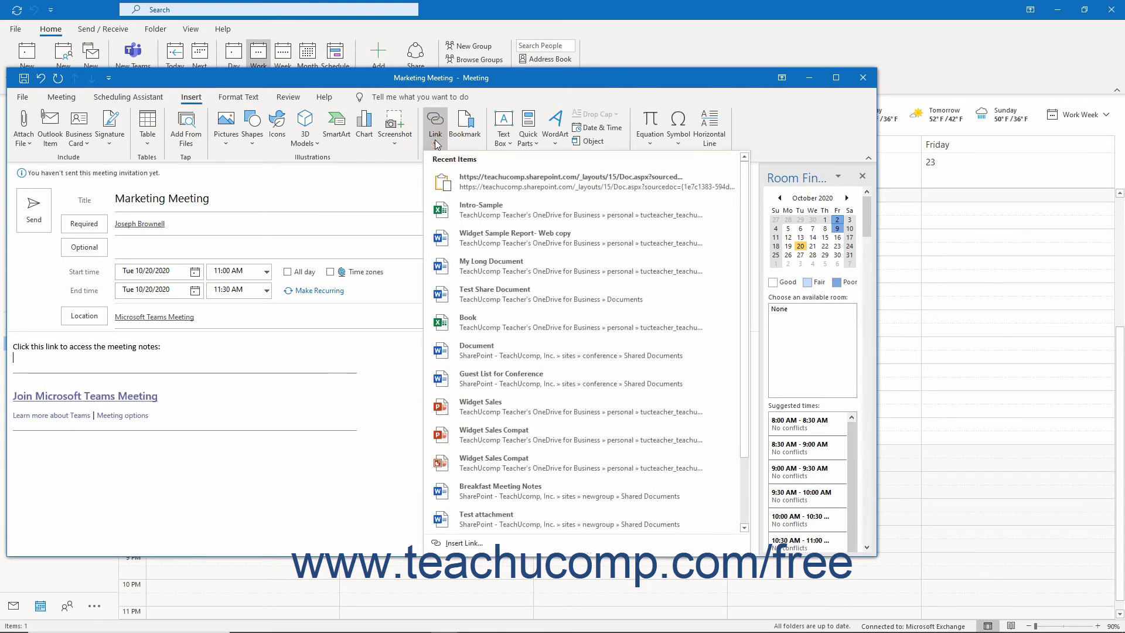
left_click(435, 141)
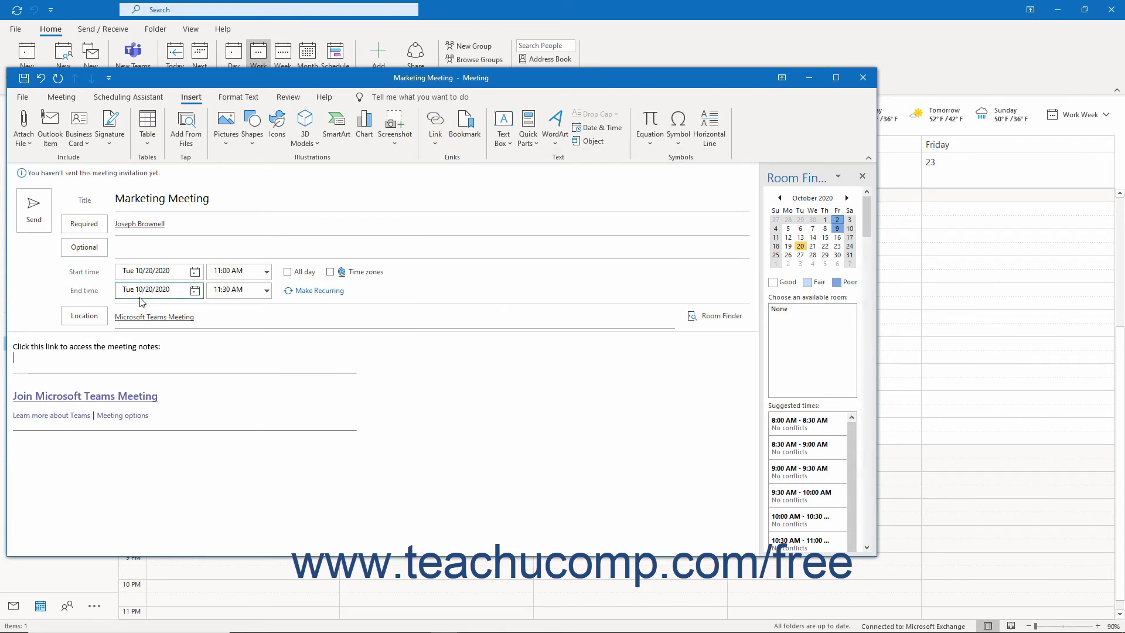
type("Marketing Meeting  (Web view)")
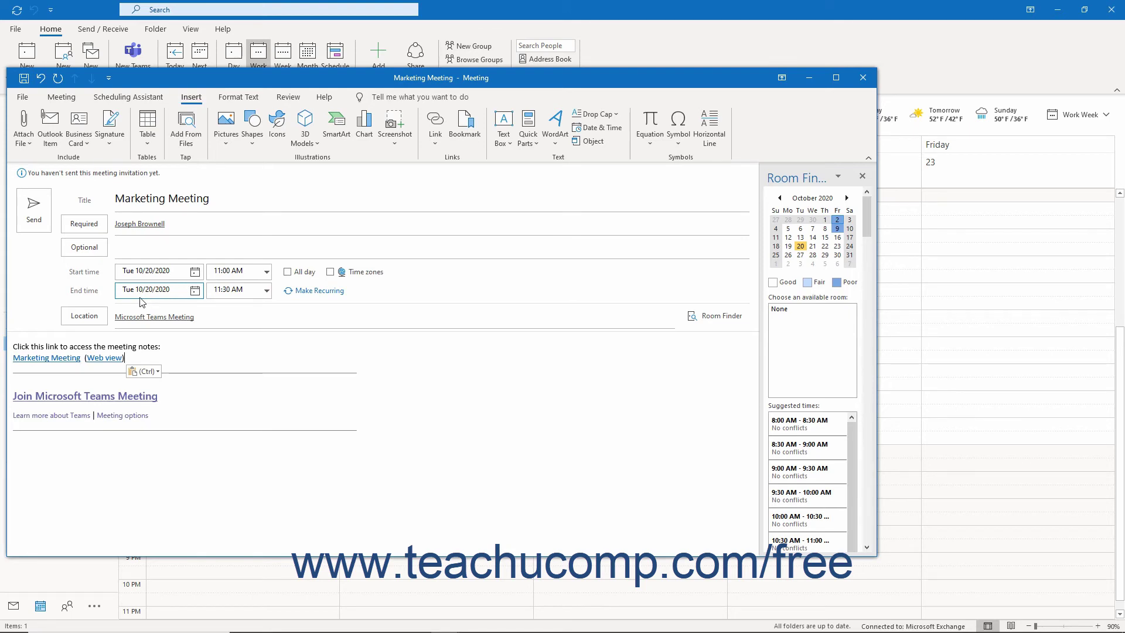
left_click(35, 229)
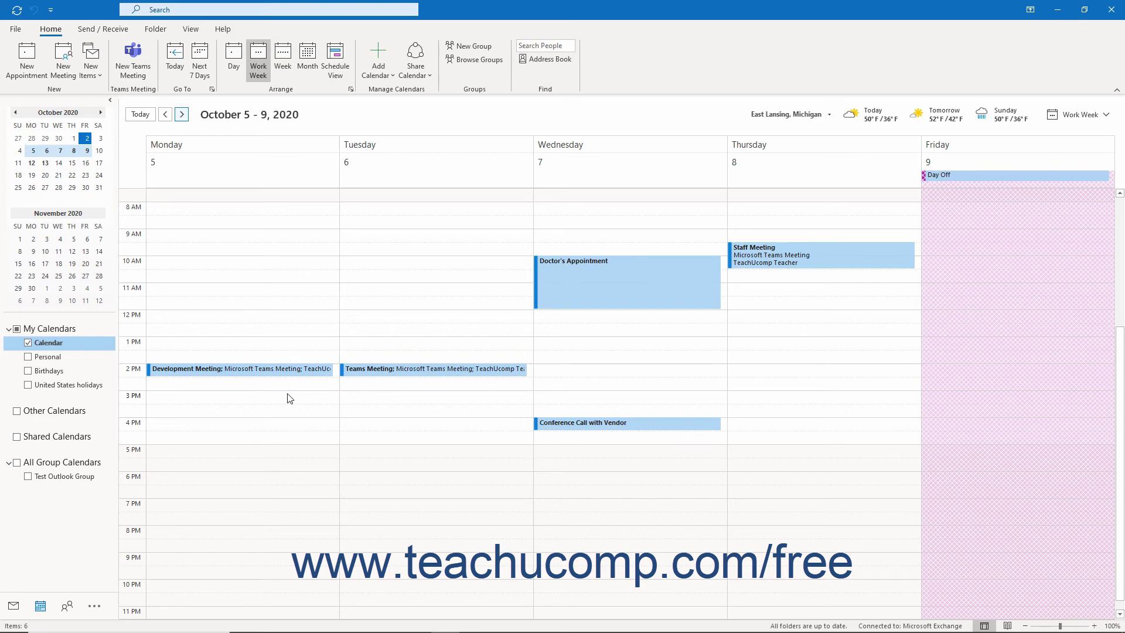
- Open the notes linked in Tuesday's October 6 Teams Meeting with the OneNote desktop app, without always using that app
double_click(359, 374)
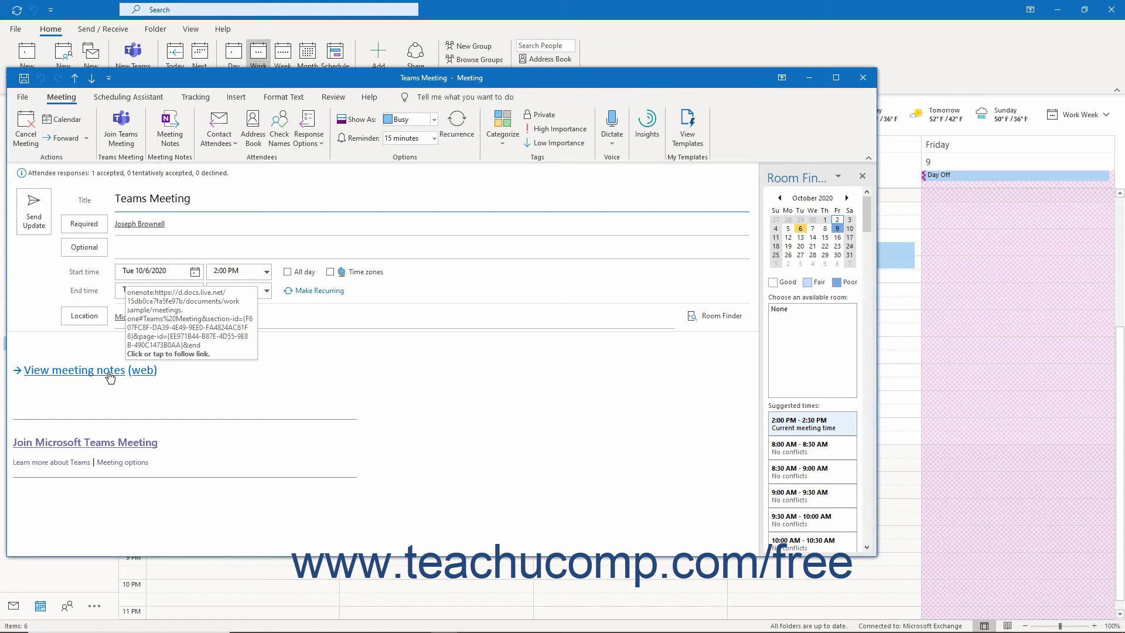
left_click(110, 370)
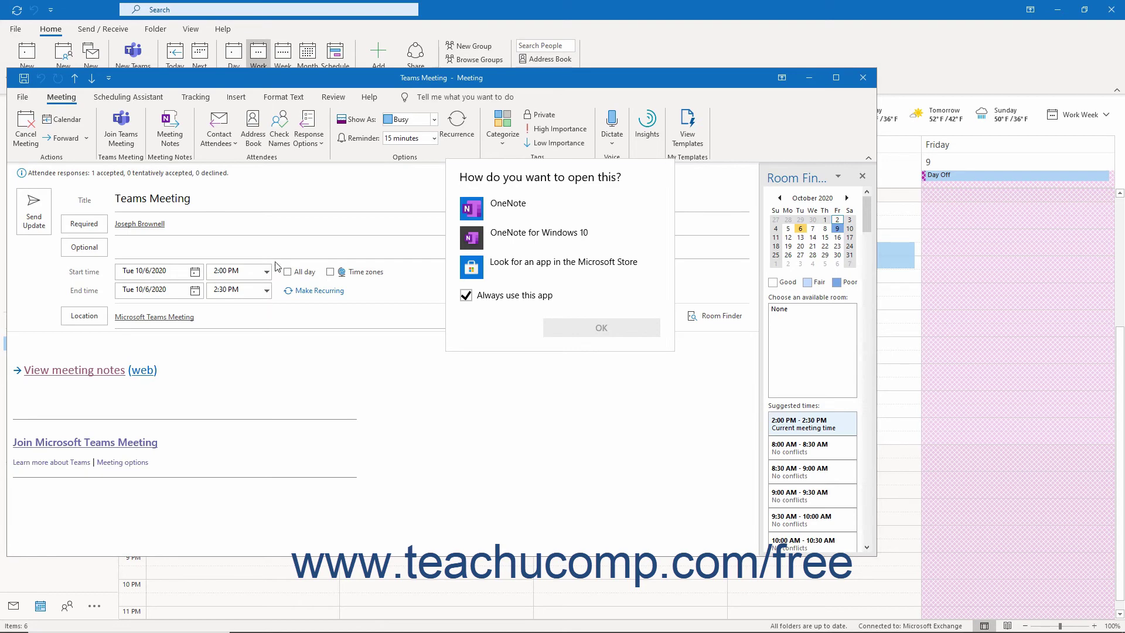
left_click(467, 296)
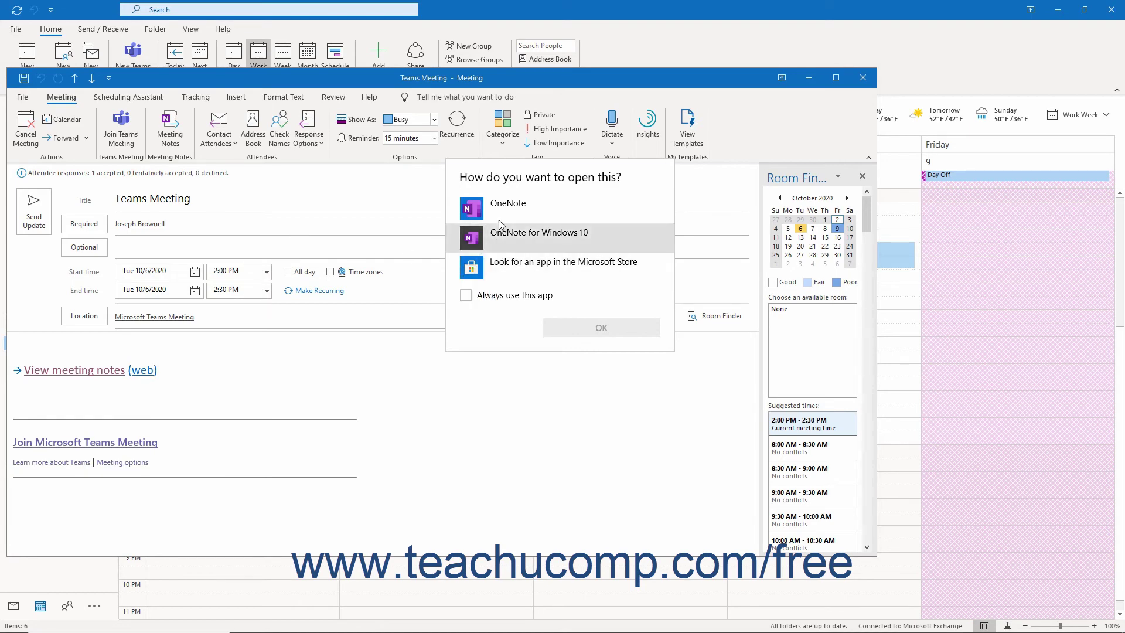
left_click(501, 212)
left_click(563, 326)
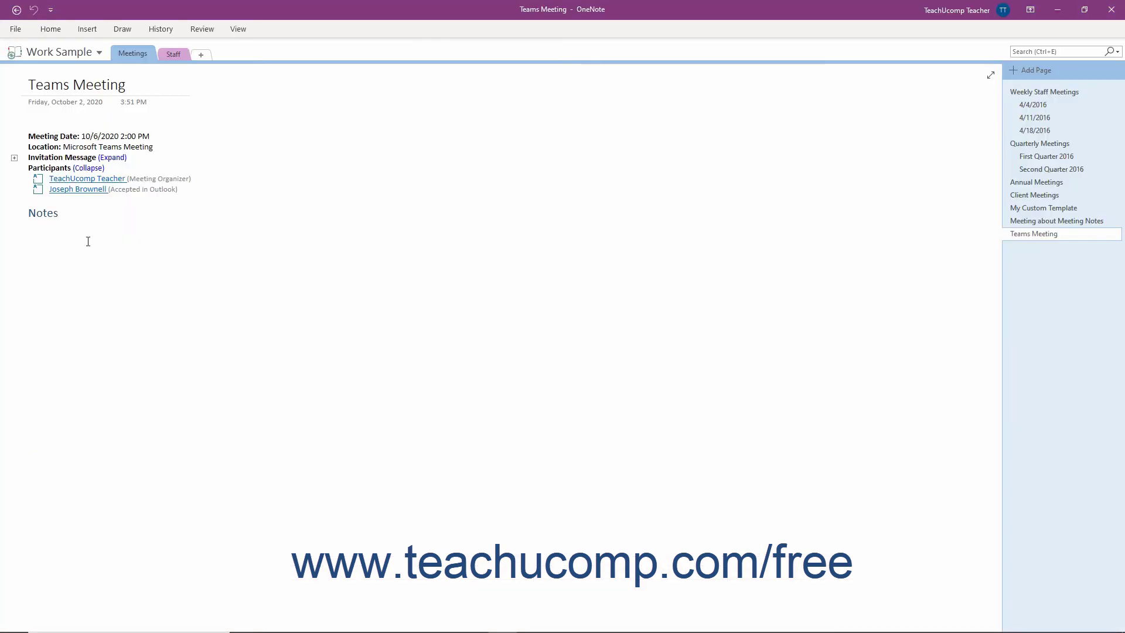
- Enter "Here are some preliminary notes." under Notes on the Teams Meeting page, and close OneNote and the meeting
left_click(86, 239)
type("Here are some preliminary notes.")
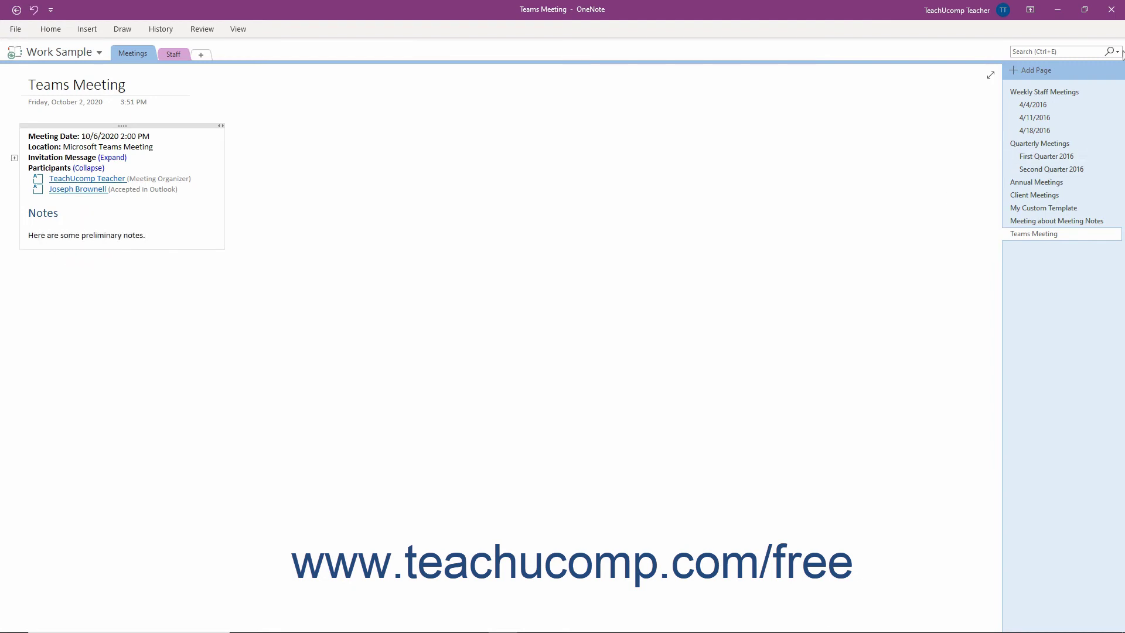
left_click(1111, 9)
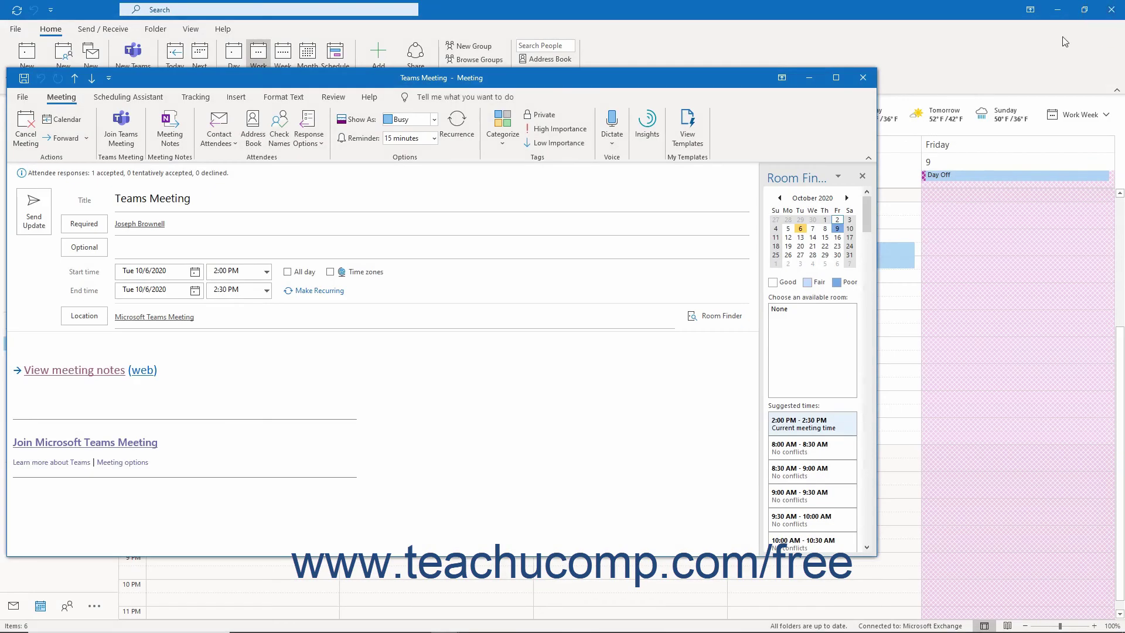
left_click(862, 78)
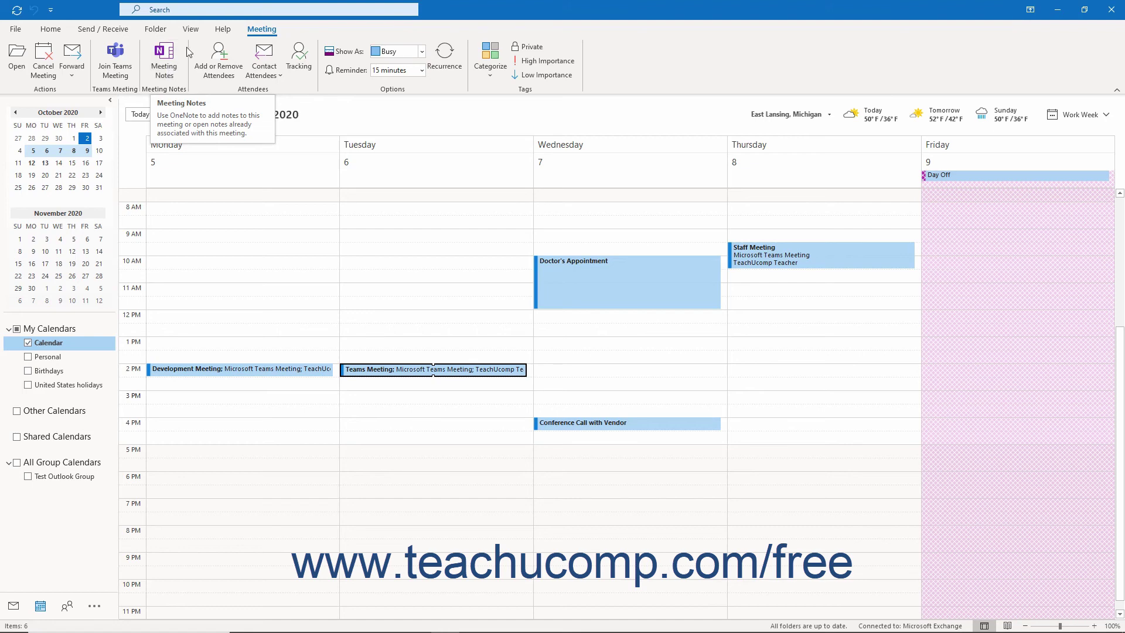
- Reopen the selected Teams Meeting's shared notes from the calendar, add the line "More notes! :)", and close the notes and meeting
left_click(267, 34)
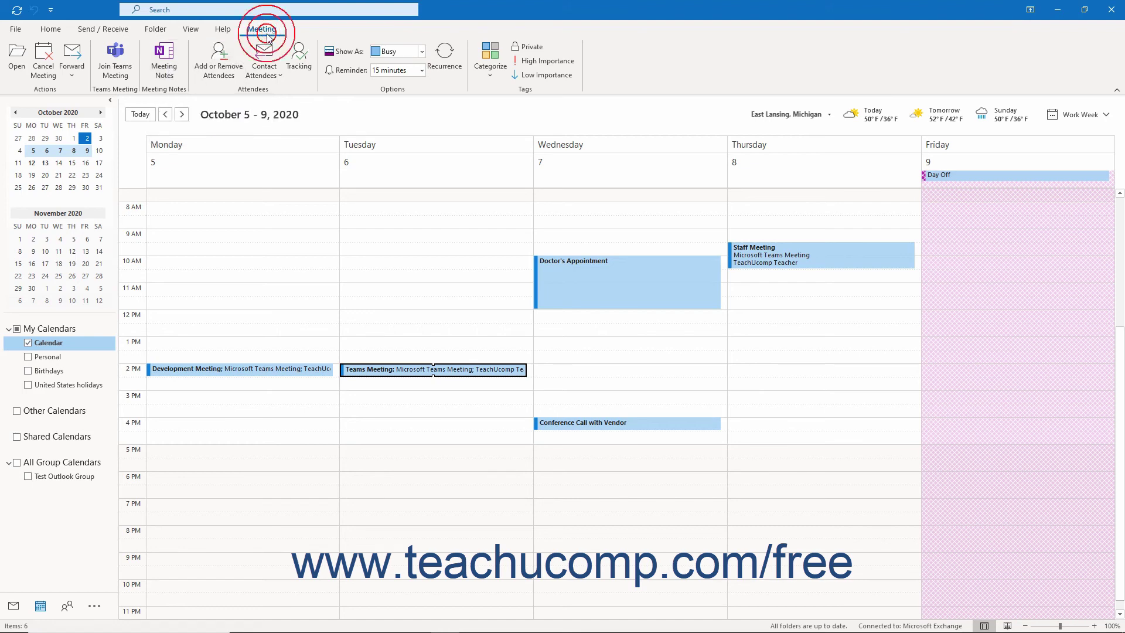
left_click(170, 55)
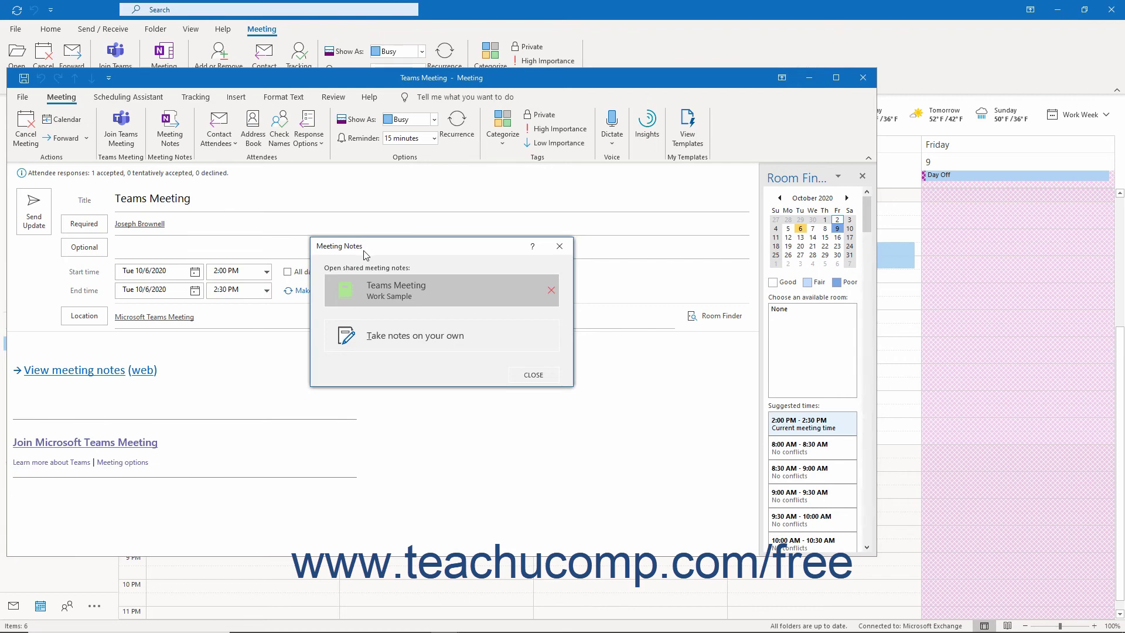
left_click(360, 299)
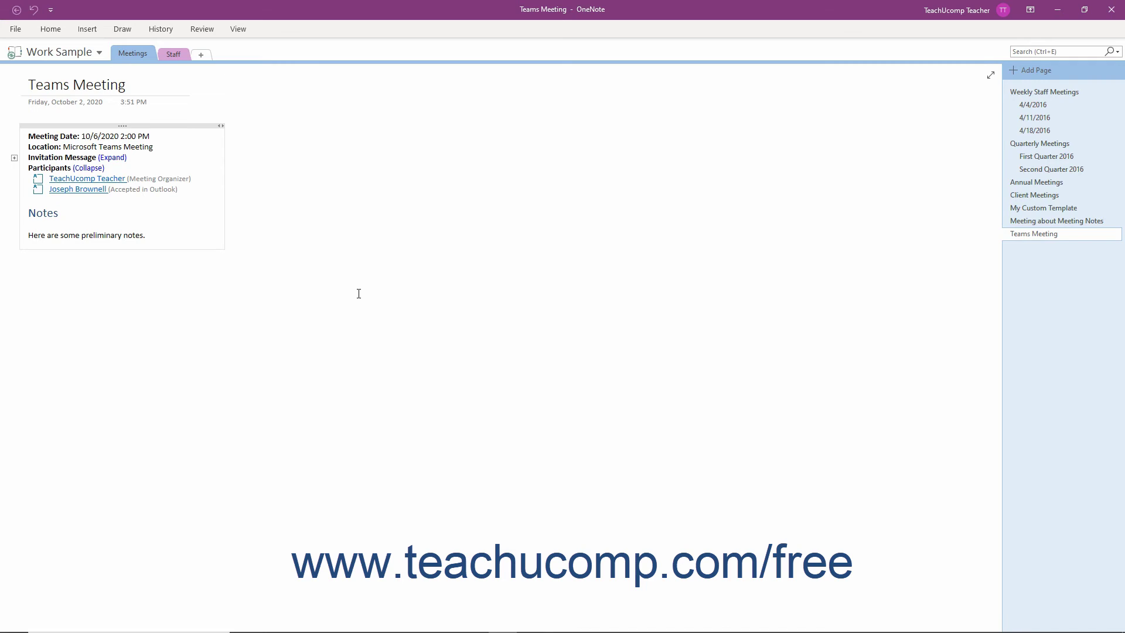
key("Return")
type("More notes! :)")
left_click(1122, 17)
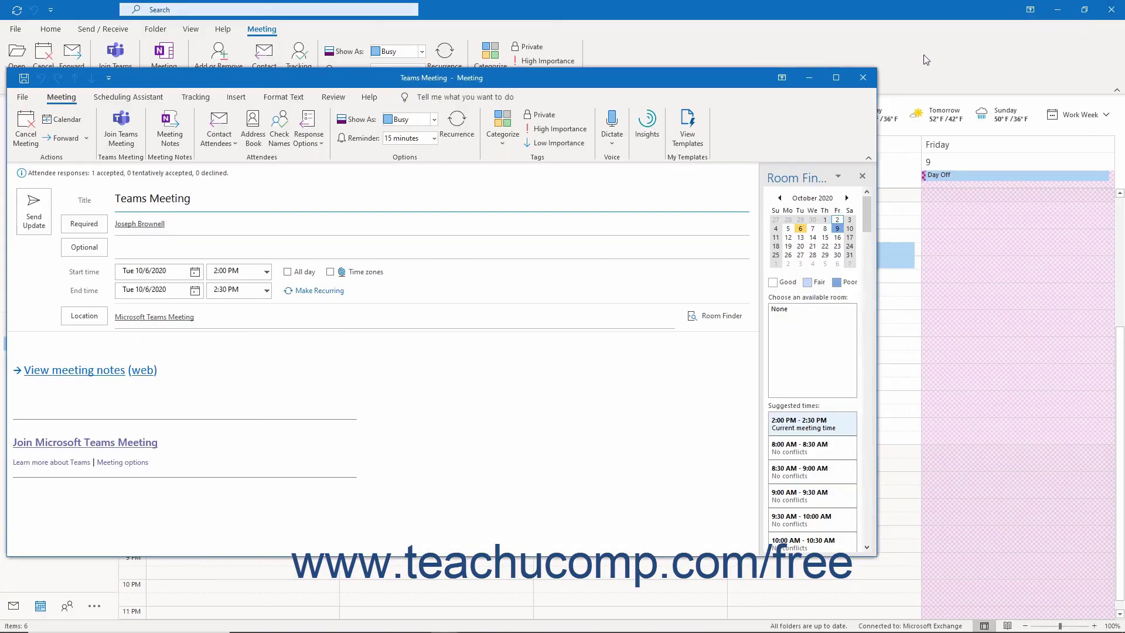
left_click(863, 78)
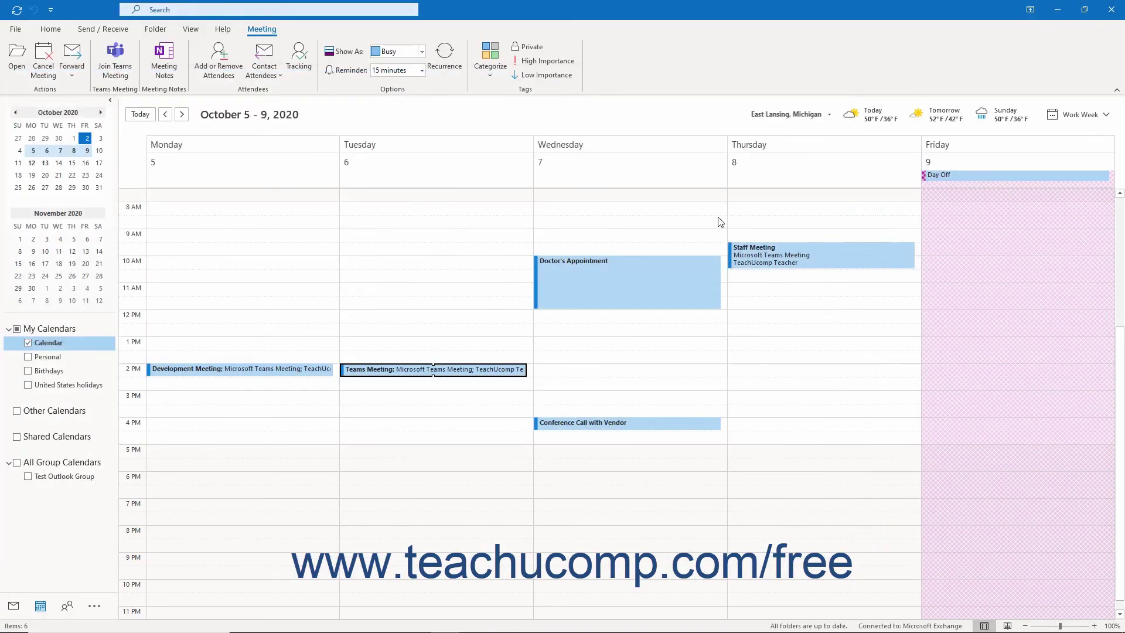
- Check the Project Planning Meeting on Monday, October 12 for notes shared by the organizer, and close the meeting
left_click(32, 163)
left_click(231, 271)
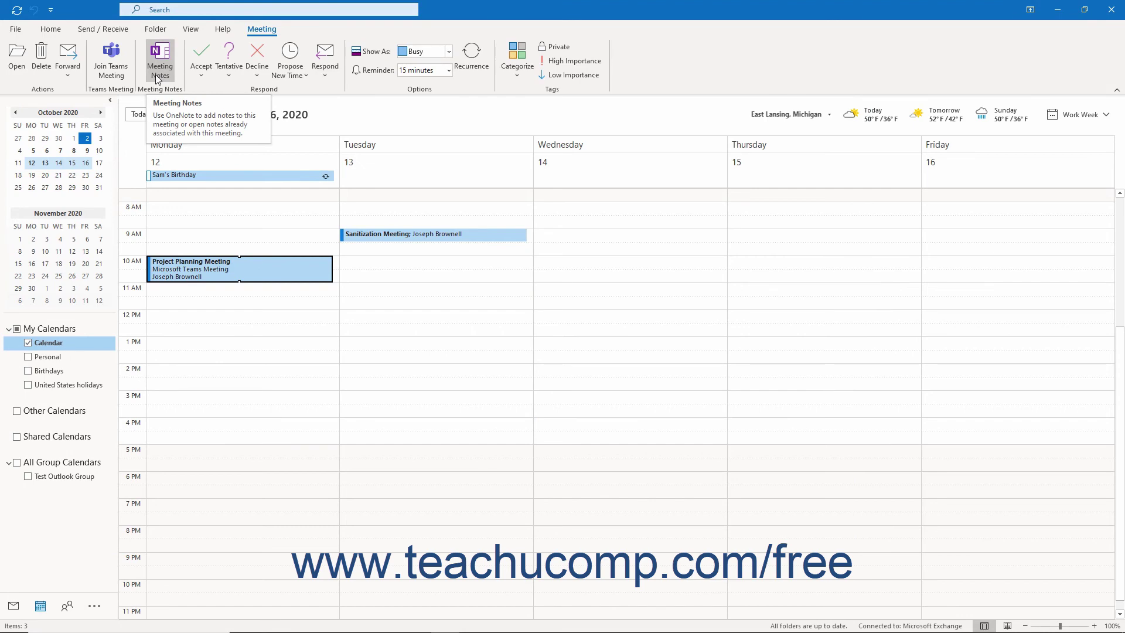
left_click(158, 76)
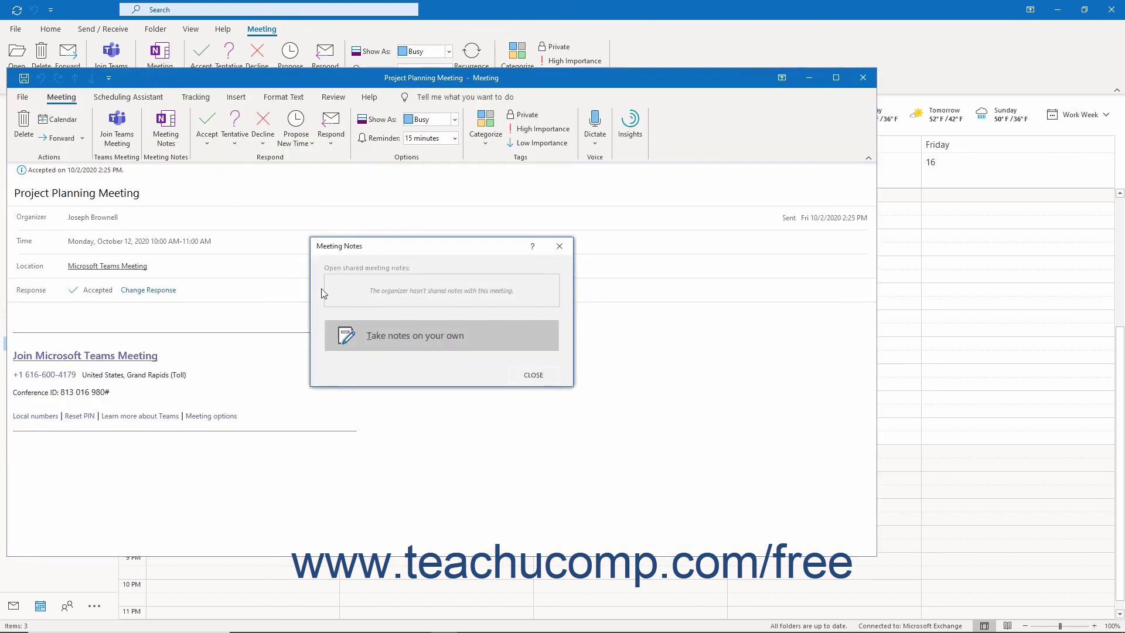
left_click(365, 296)
left_click(533, 374)
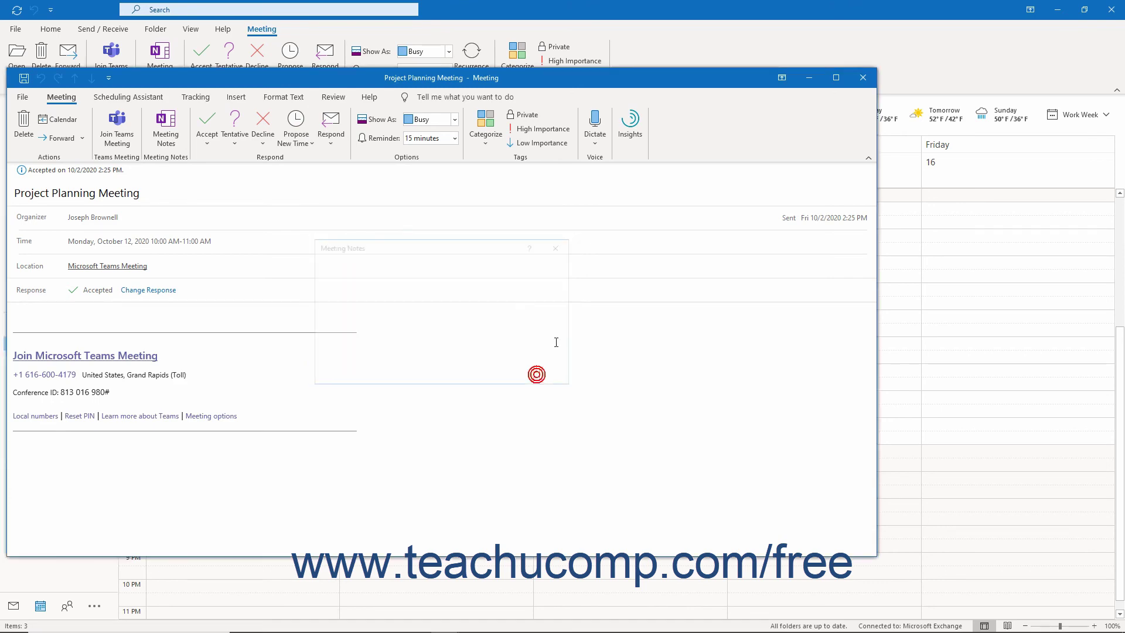
left_click(863, 78)
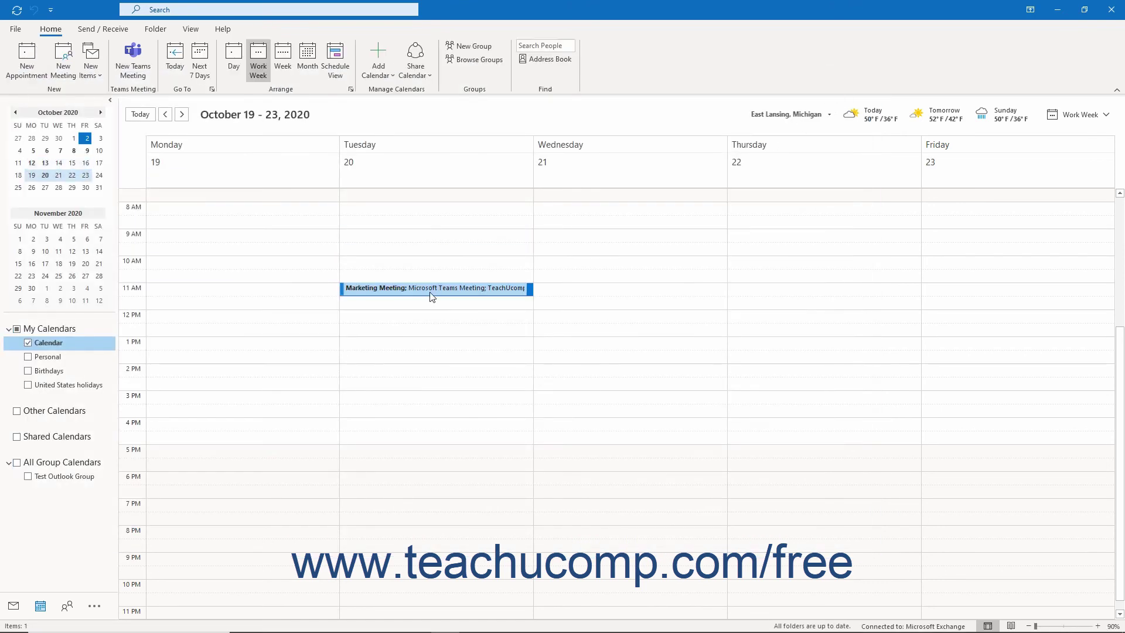
- Open the Marketing Meeting on October 20 and view the OneNote locations offered for its notes without saving
double_click(429, 290)
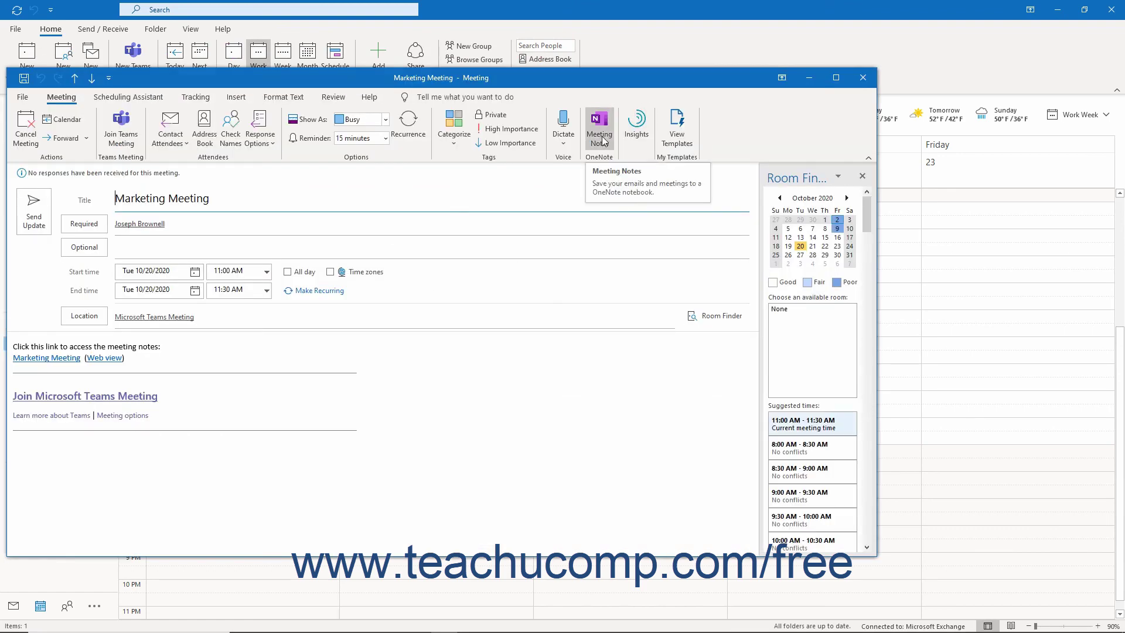
left_click(602, 140)
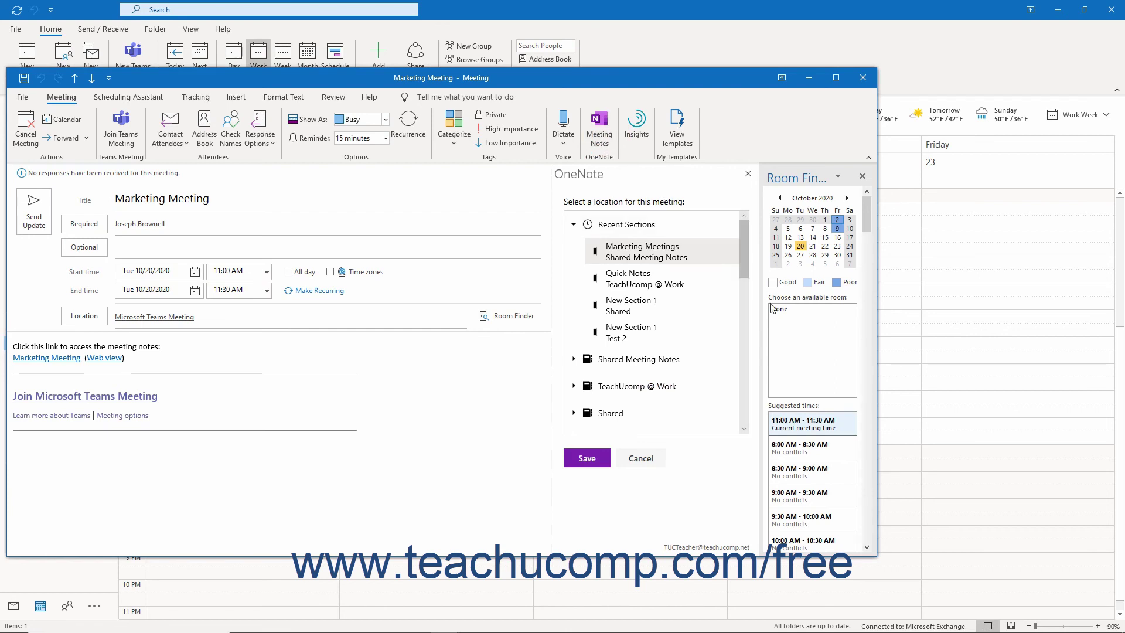
left_click(641, 458)
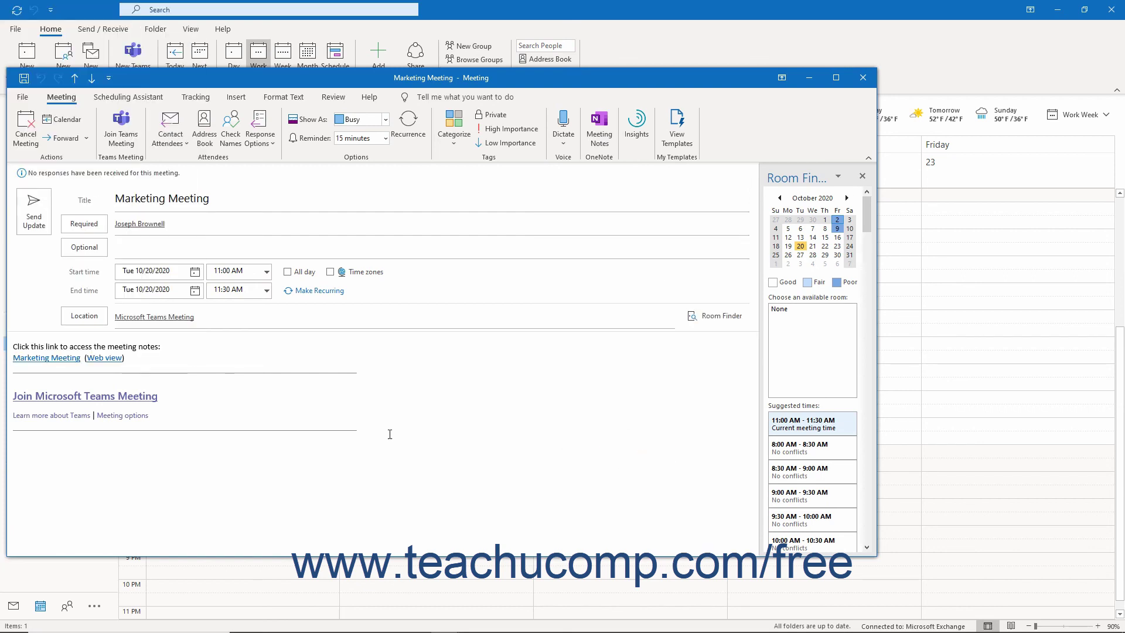
- Open the Marketing Meeting notes through the link in the meeting, add the line "Here are some more!", and close both windows
left_click(61, 359, "ctrl")
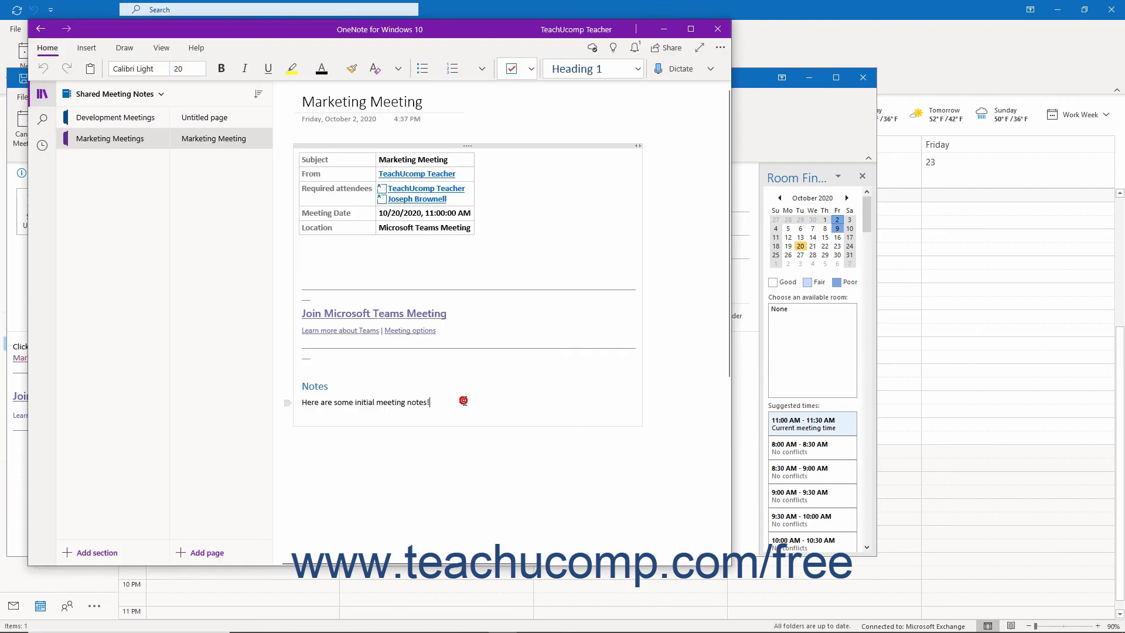
key("Return")
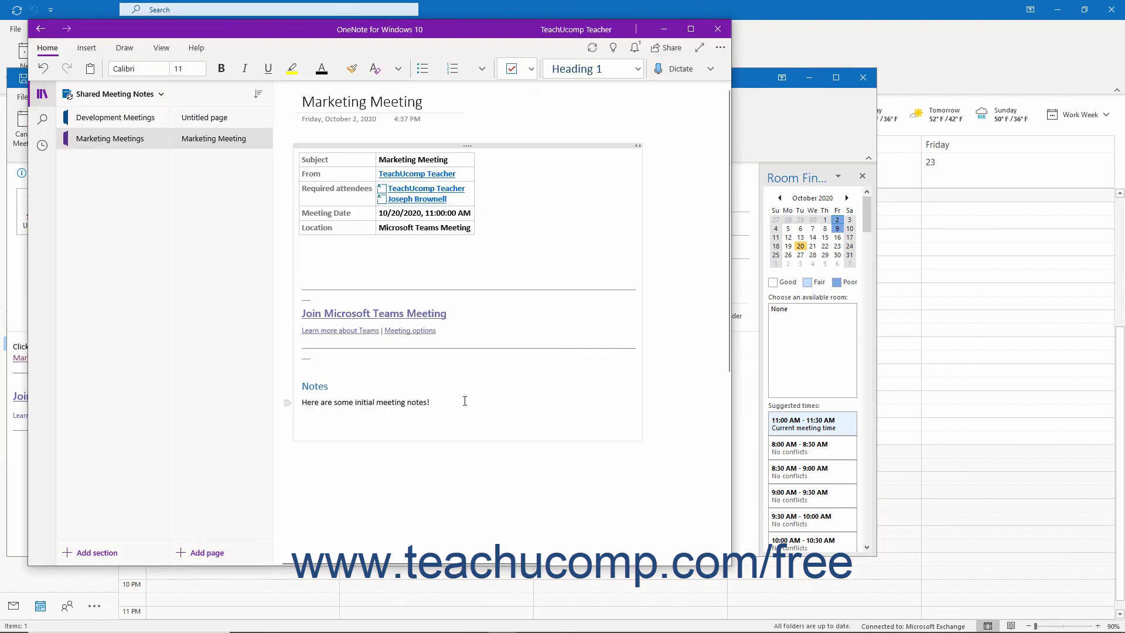
type("Here are some more!")
left_click(717, 29)
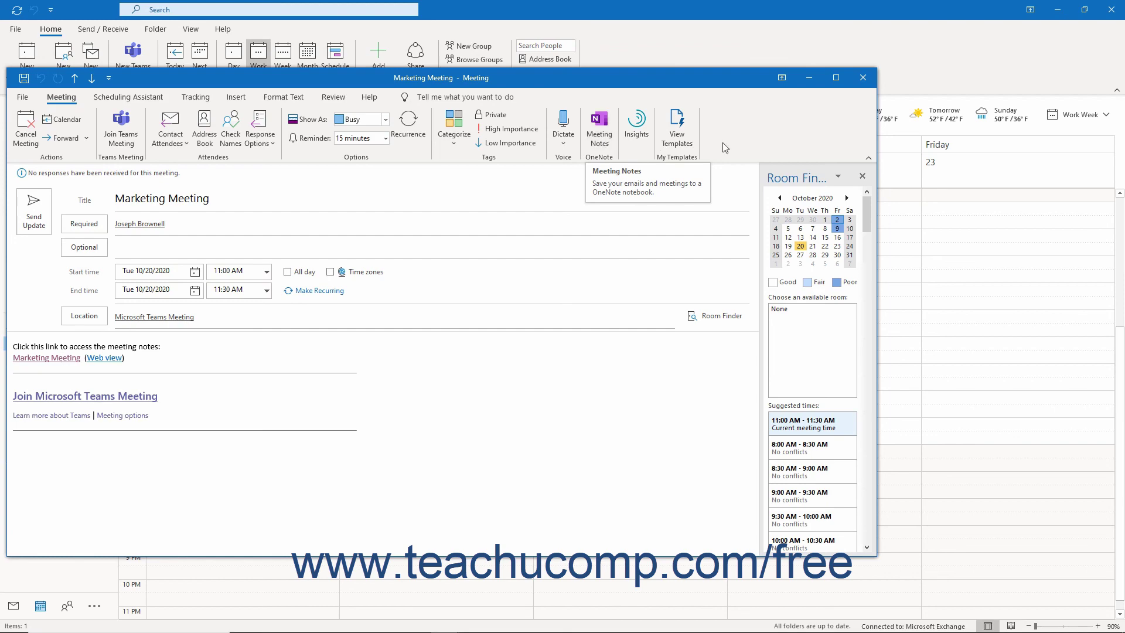
left_click(863, 78)
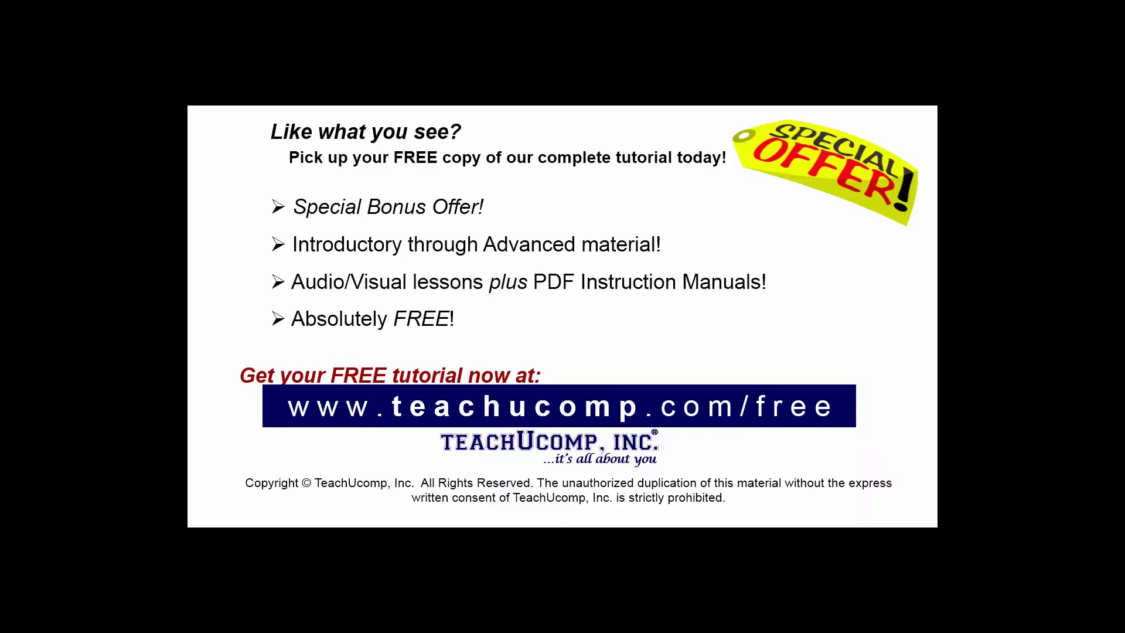